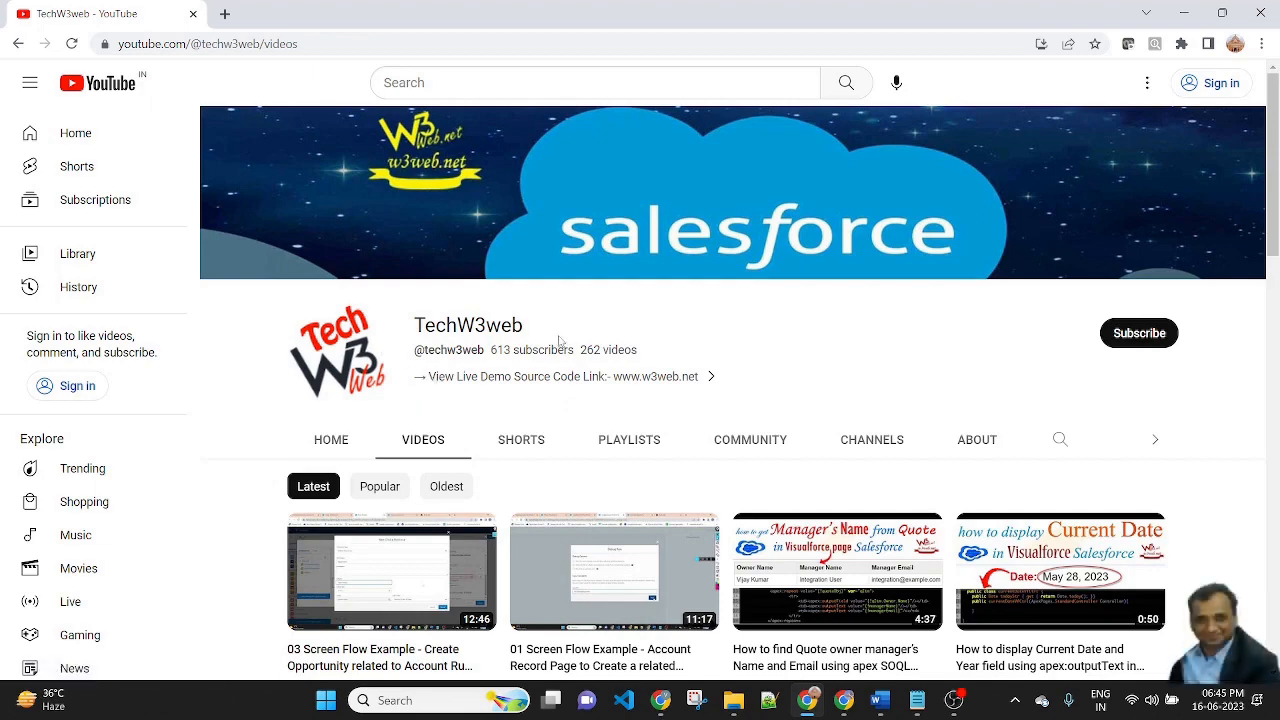
Switch to Word to review the screen flow requirements list, and return to the Salesforce browser window
{"action": "left_click", "coordinate": [879, 702]}
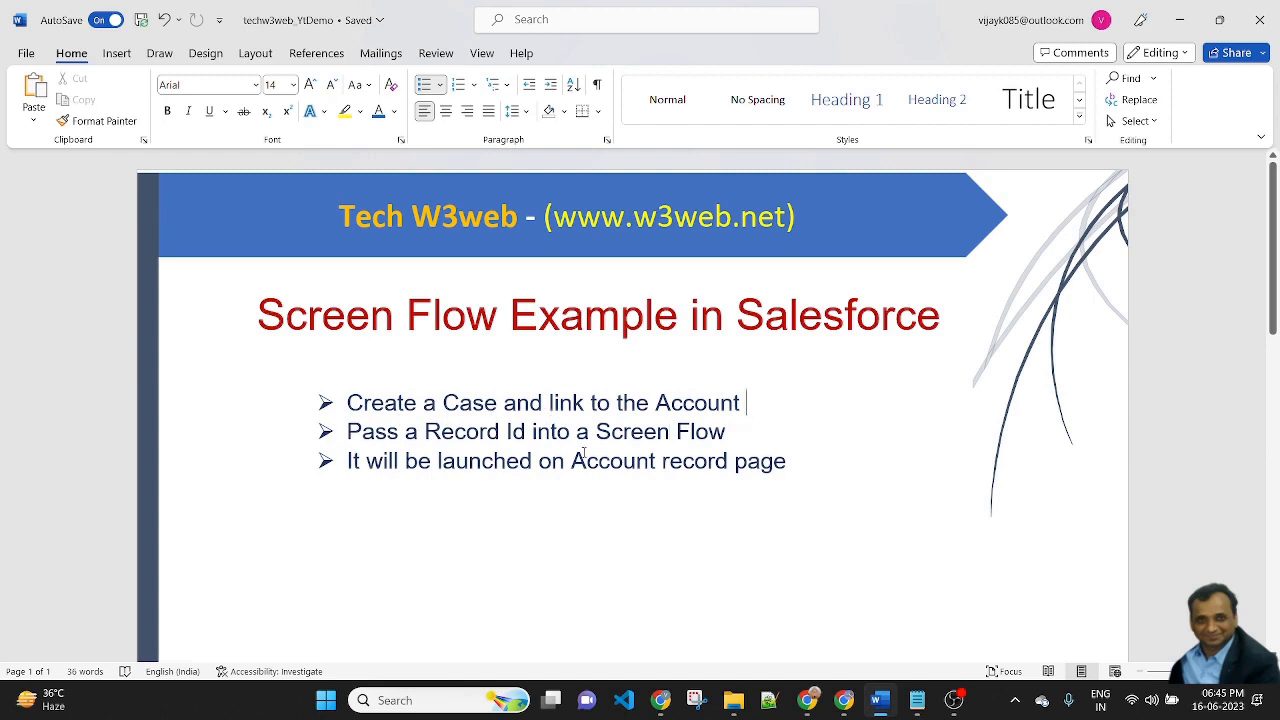
{"action": "left_click", "coordinate": [763, 423]}
{"action": "left_click", "coordinate": [844, 700]}
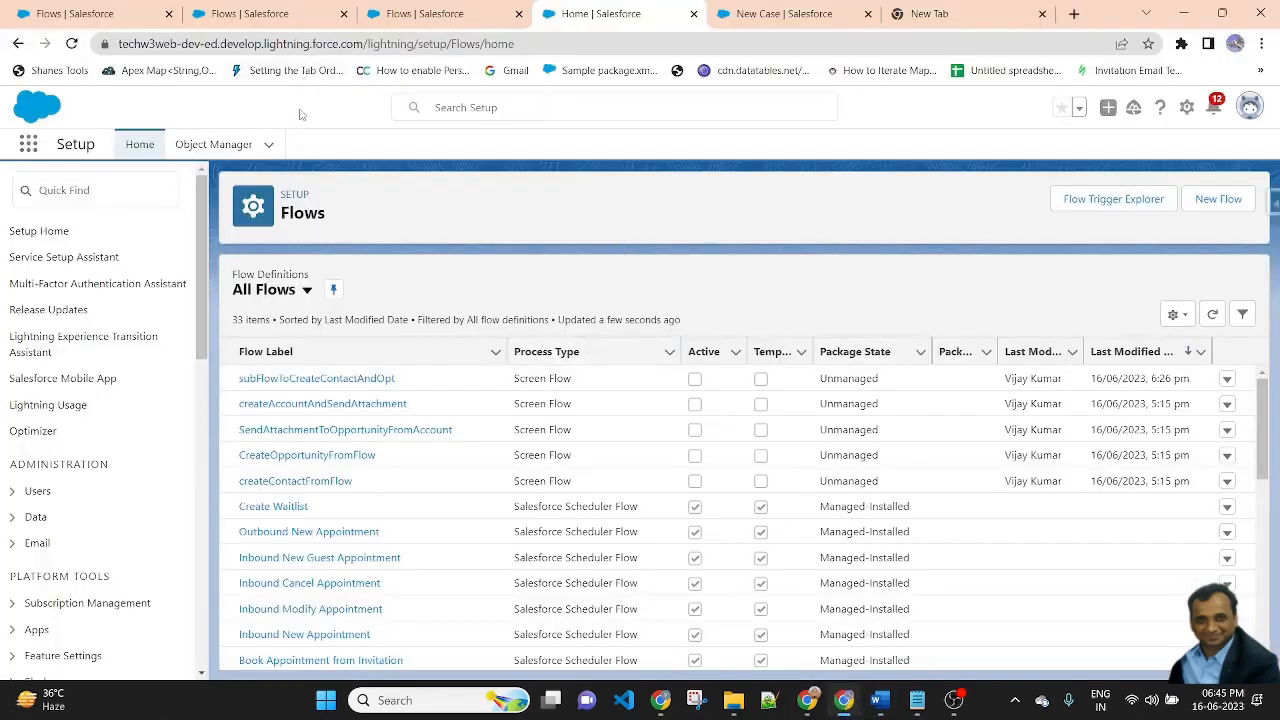
Create a new Screen Flow from the Flows setup page and set its canvas layout to Free-Form
{"action": "scroll", "coordinate": [60, 420], "scroll_direction": "down", "scroll_amount": 5}
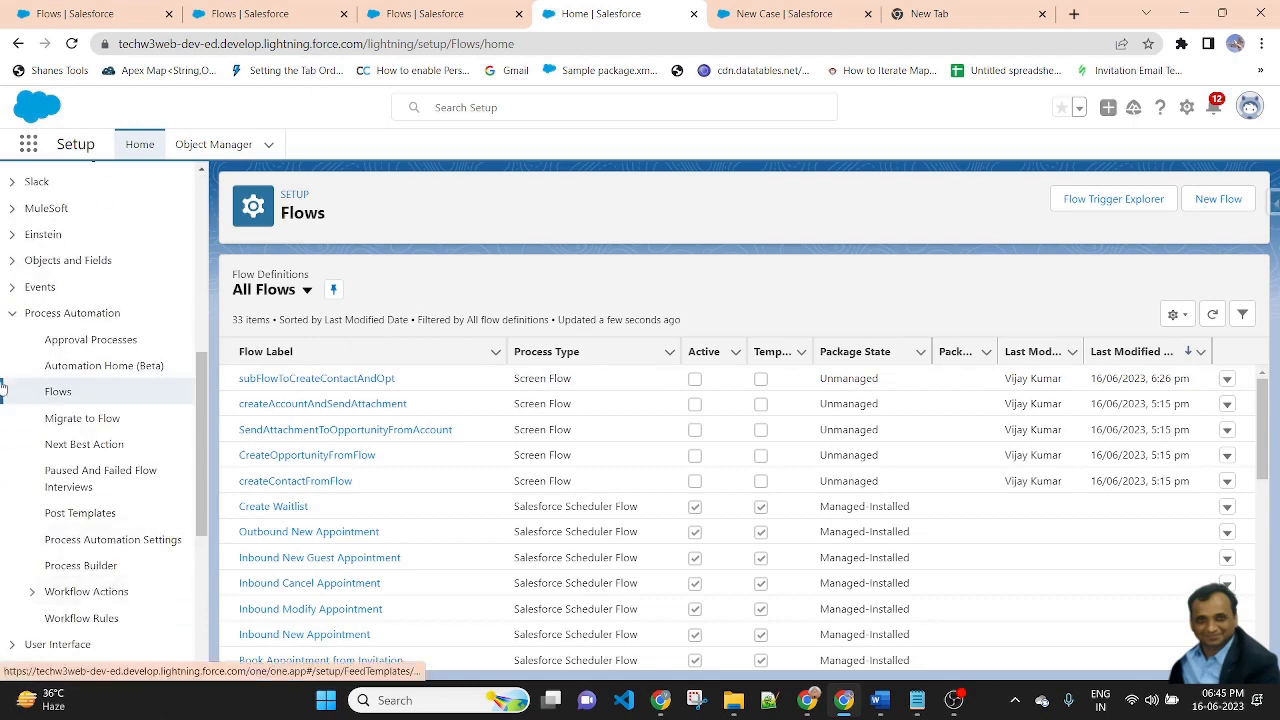
{"action": "left_click", "coordinate": [1212, 201]}
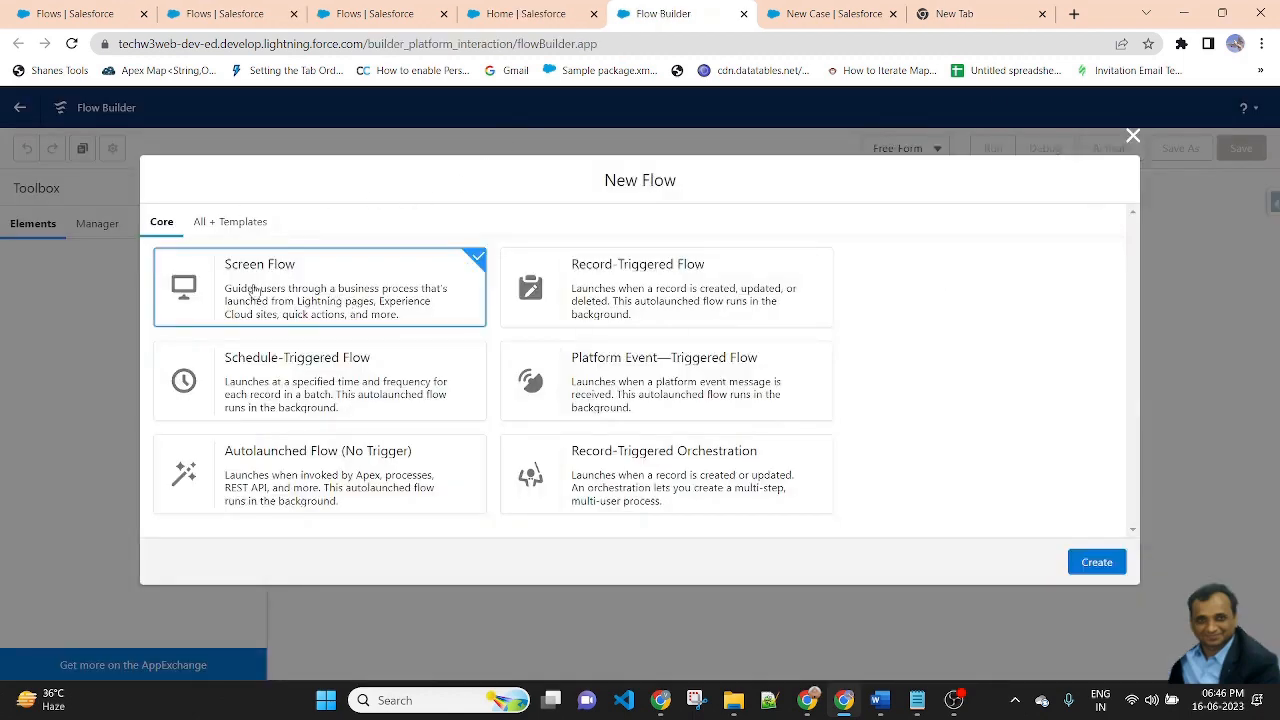
{"action": "left_click", "coordinate": [1095, 565]}
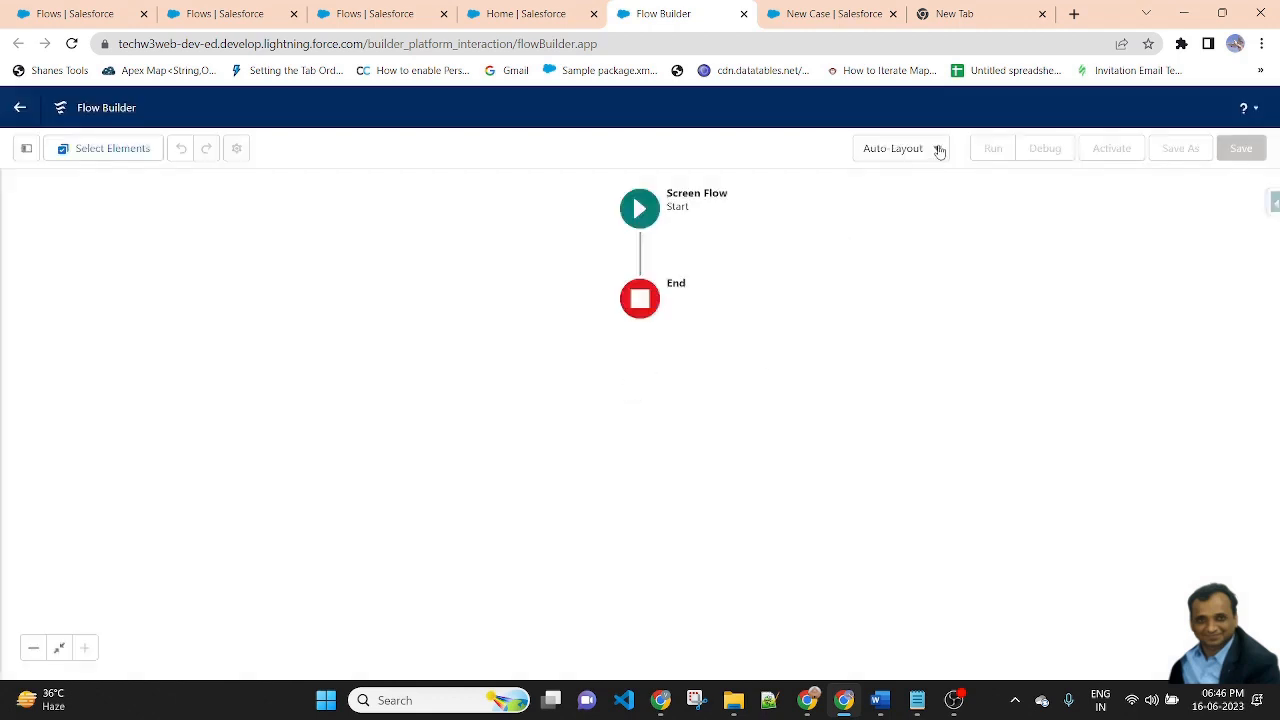
{"action": "left_click", "coordinate": [940, 150]}
{"action": "left_click", "coordinate": [923, 211]}
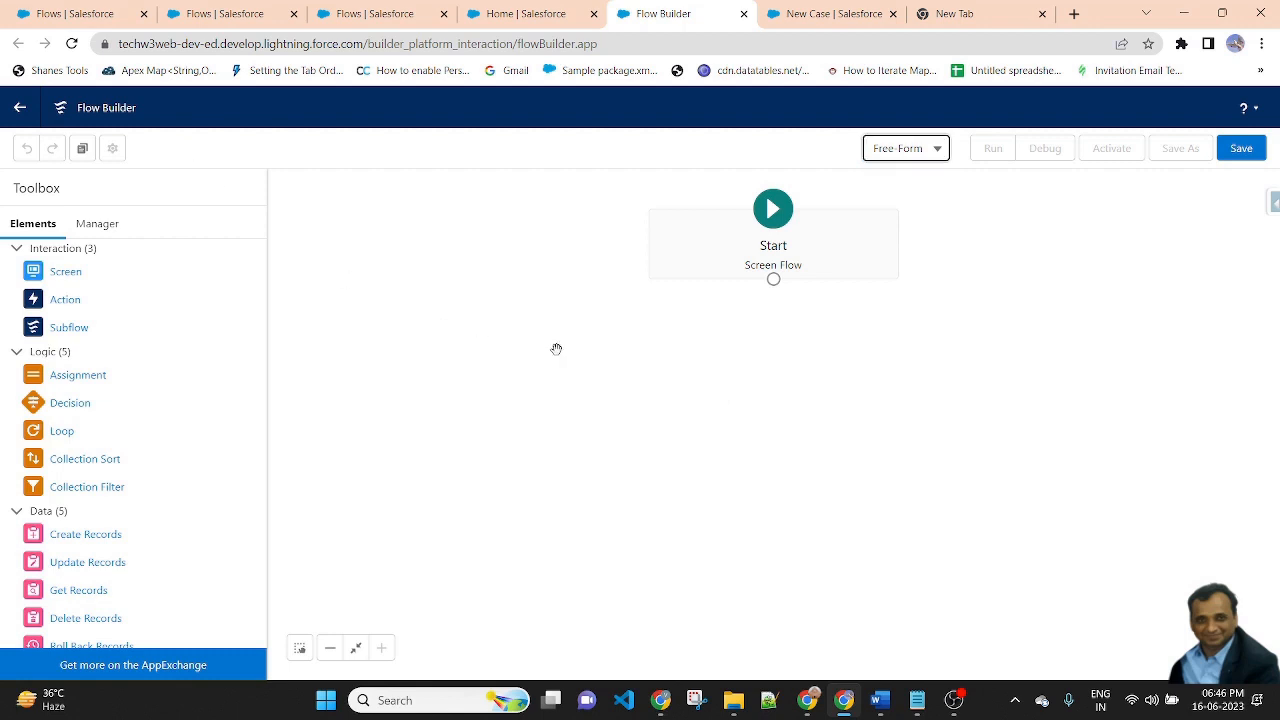
Recheck the requirements in the Word document and create a Text variable in the flow named recordId, available for input
{"action": "left_click", "coordinate": [880, 700]}
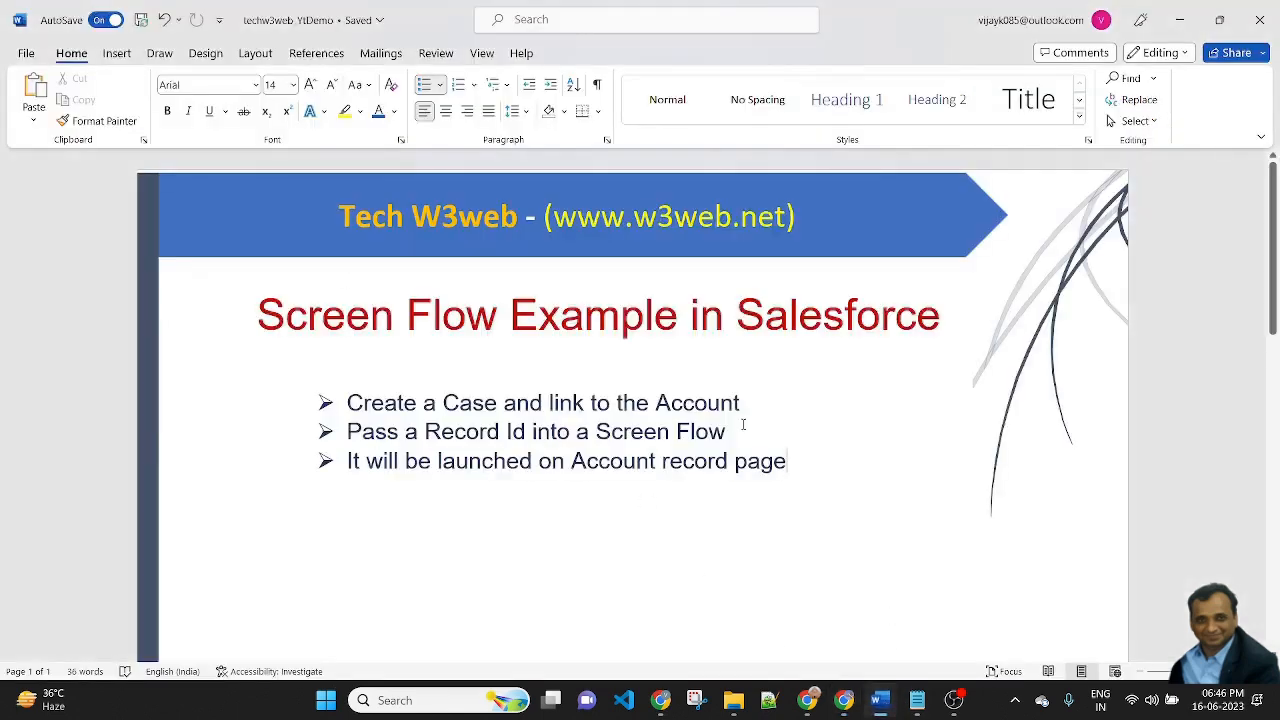
{"action": "left_click", "coordinate": [844, 700]}
{"action": "left_click", "coordinate": [106, 226]}
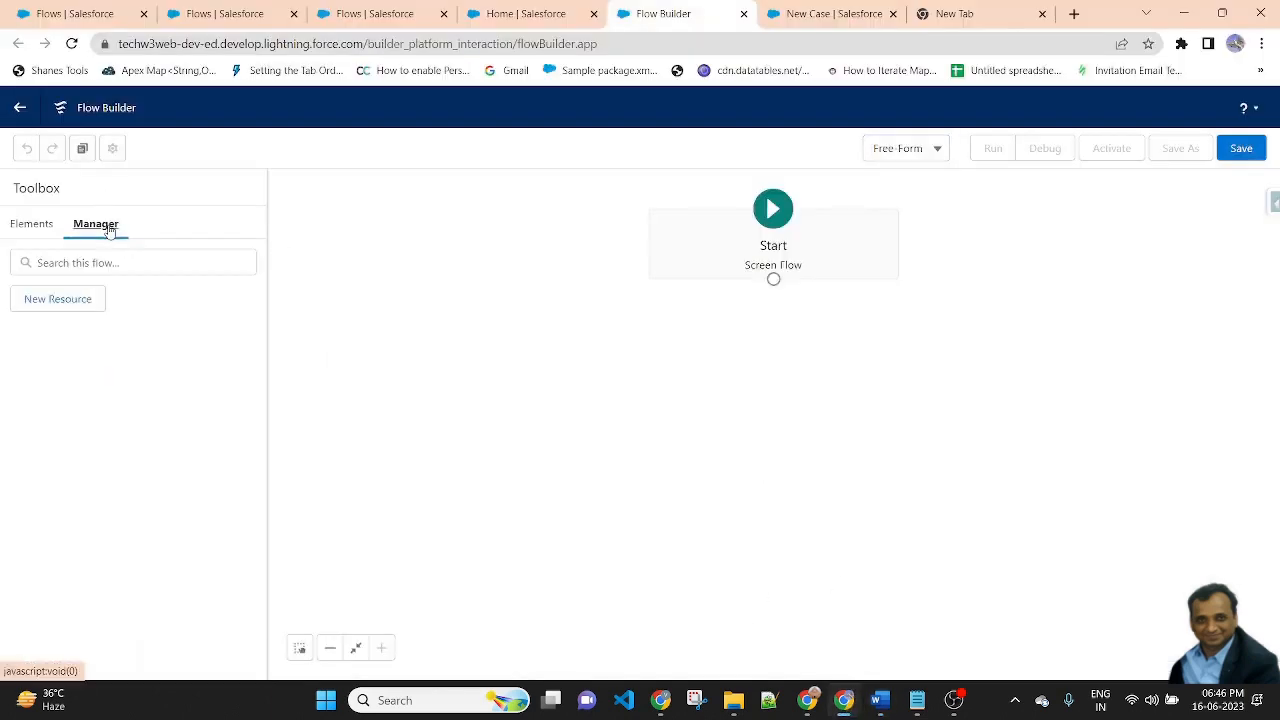
{"action": "left_click", "coordinate": [80, 262]}
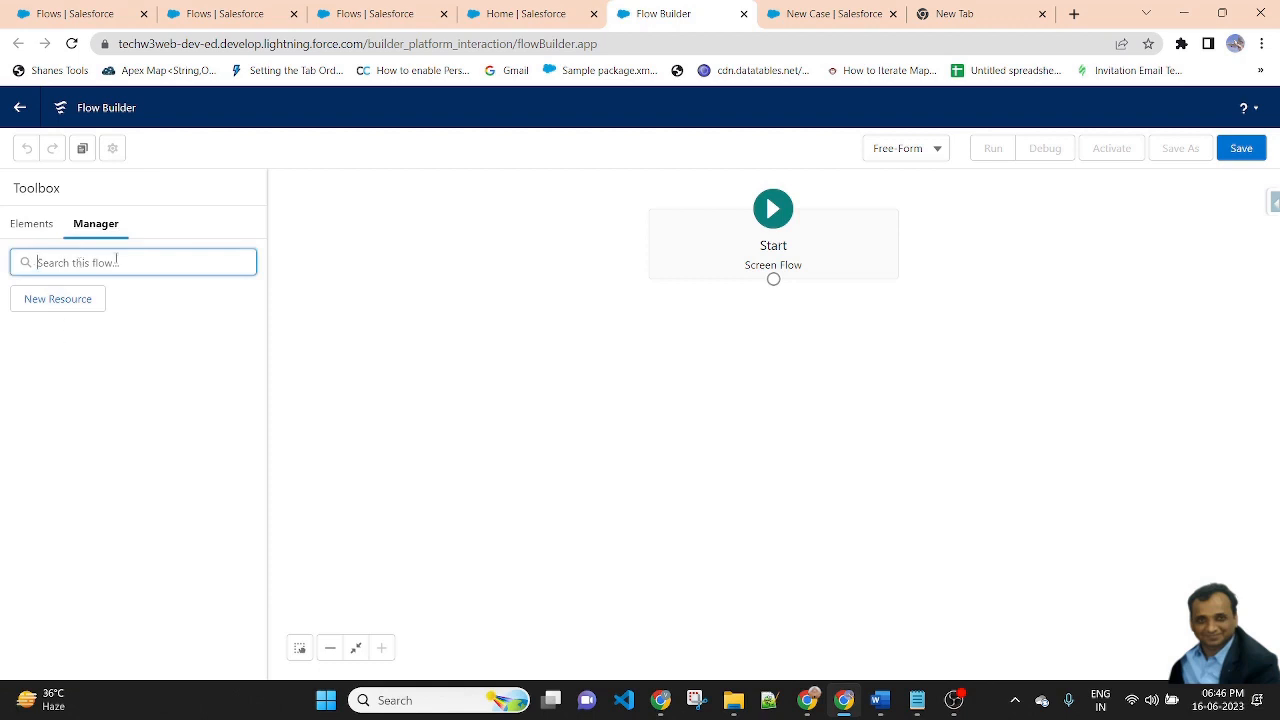
{"action": "left_click", "coordinate": [57, 298]}
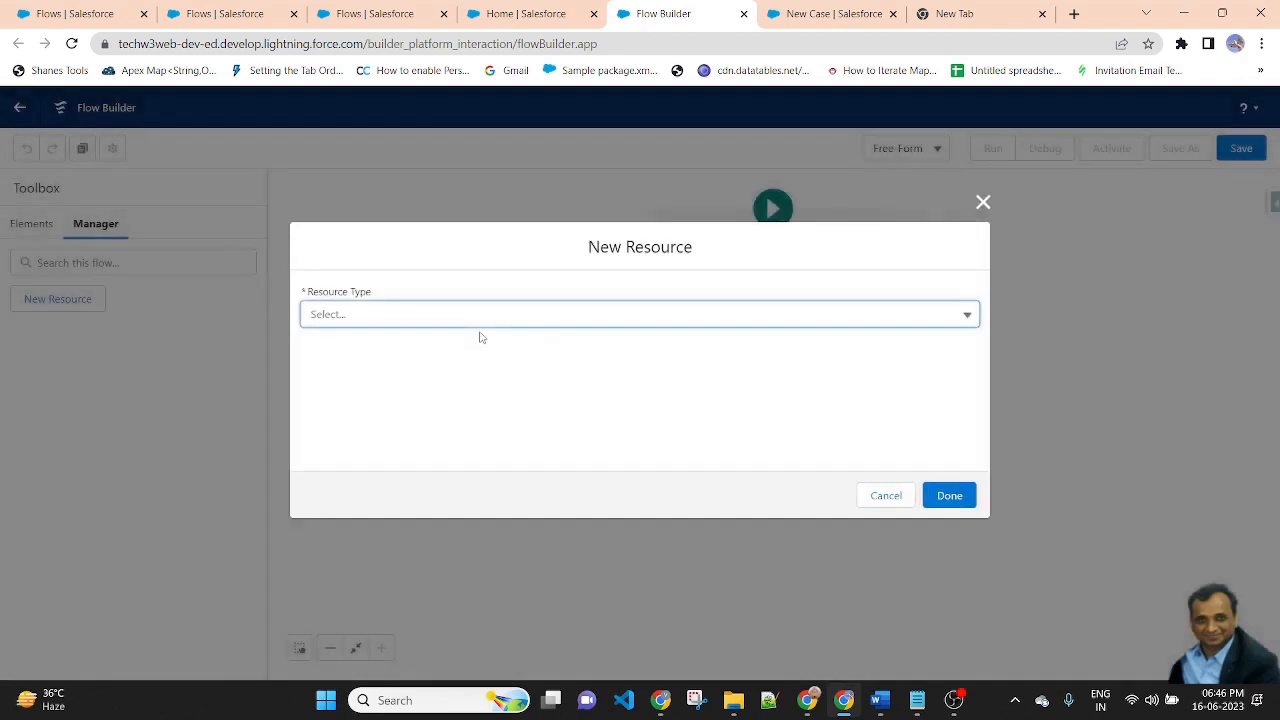
{"action": "left_click", "coordinate": [475, 327]}
{"action": "left_click", "coordinate": [412, 368]}
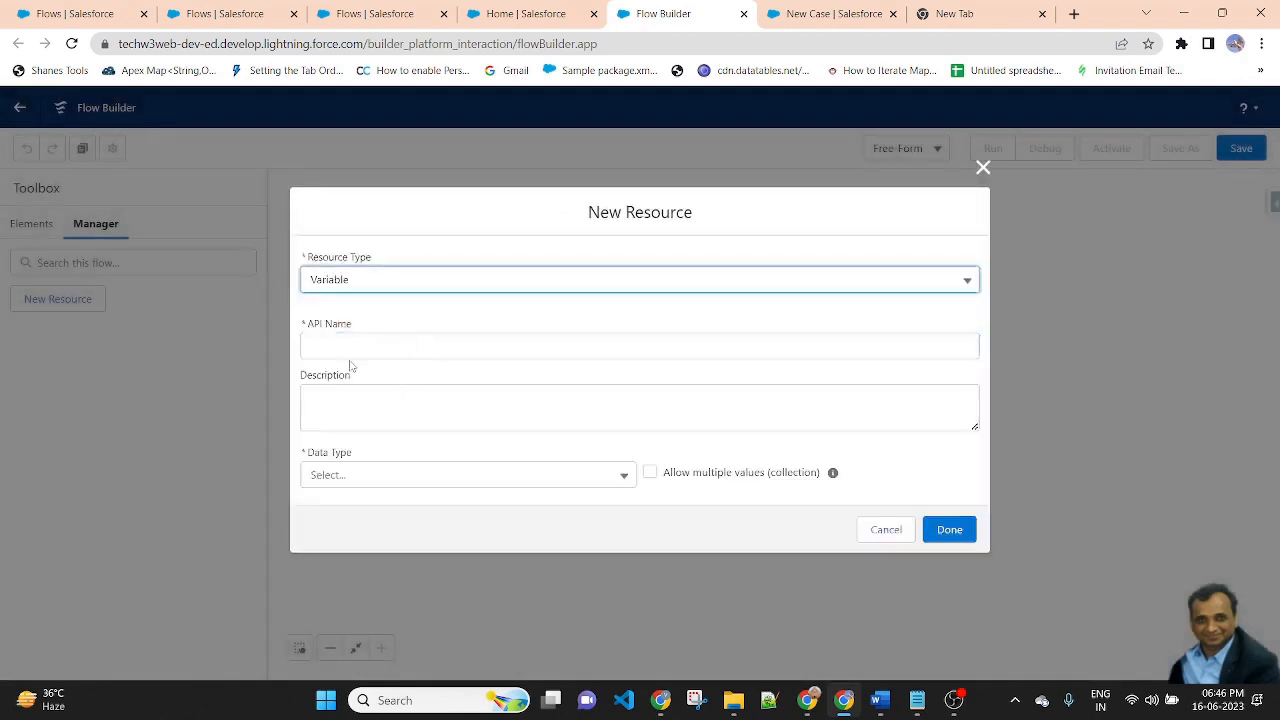
{"action": "left_click", "coordinate": [639, 340]}
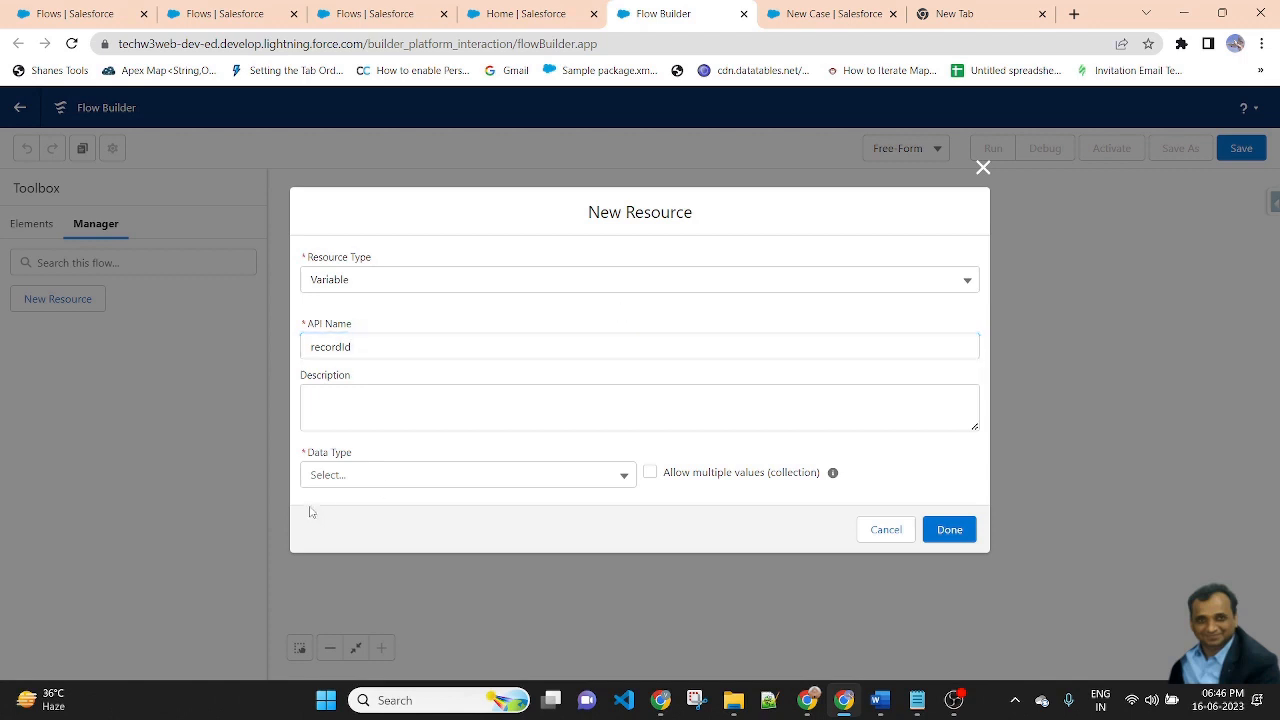
{"action": "left_click", "coordinate": [388, 475]}
{"action": "left_click", "coordinate": [368, 249]}
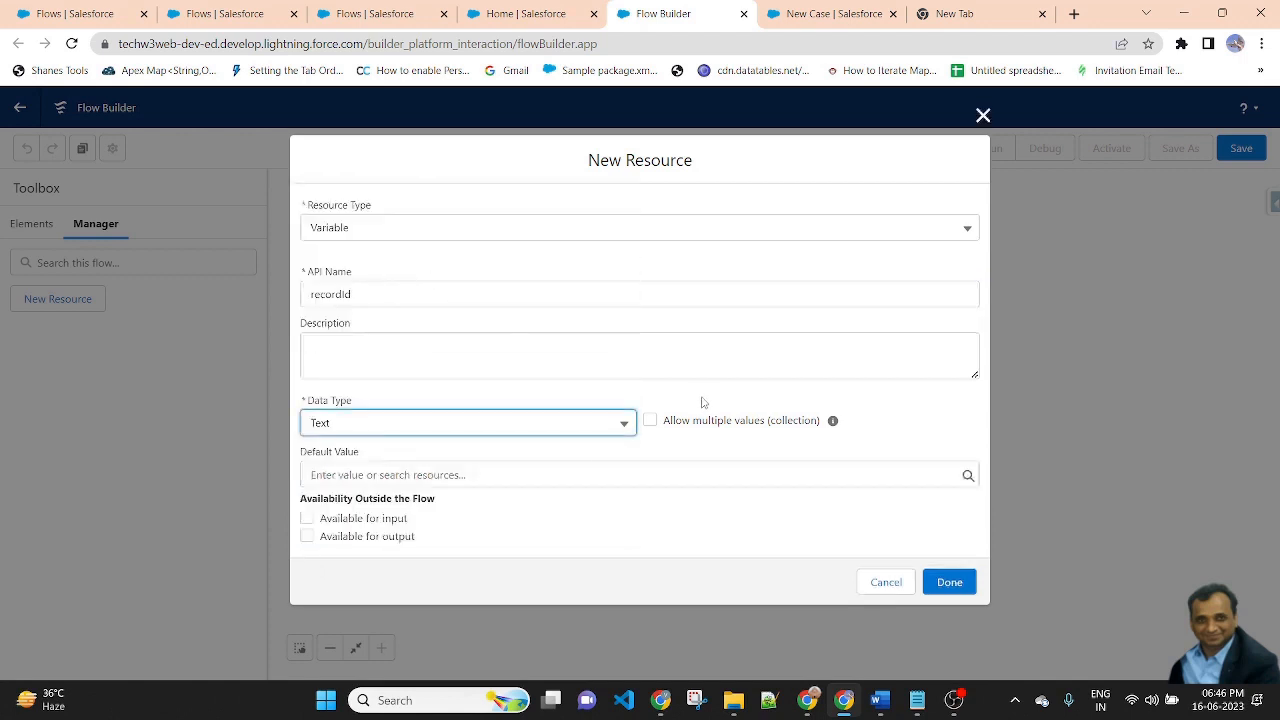
{"action": "left_click", "coordinate": [307, 518]}
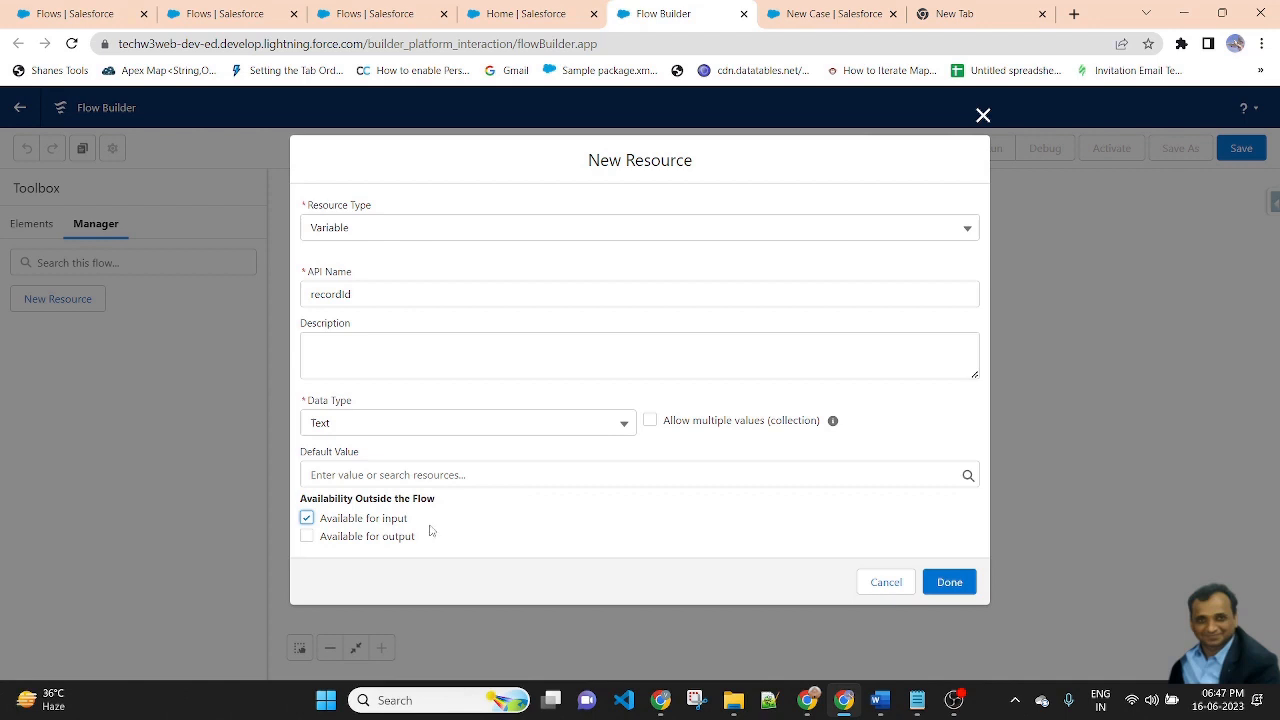
{"action": "left_click", "coordinate": [949, 582]}
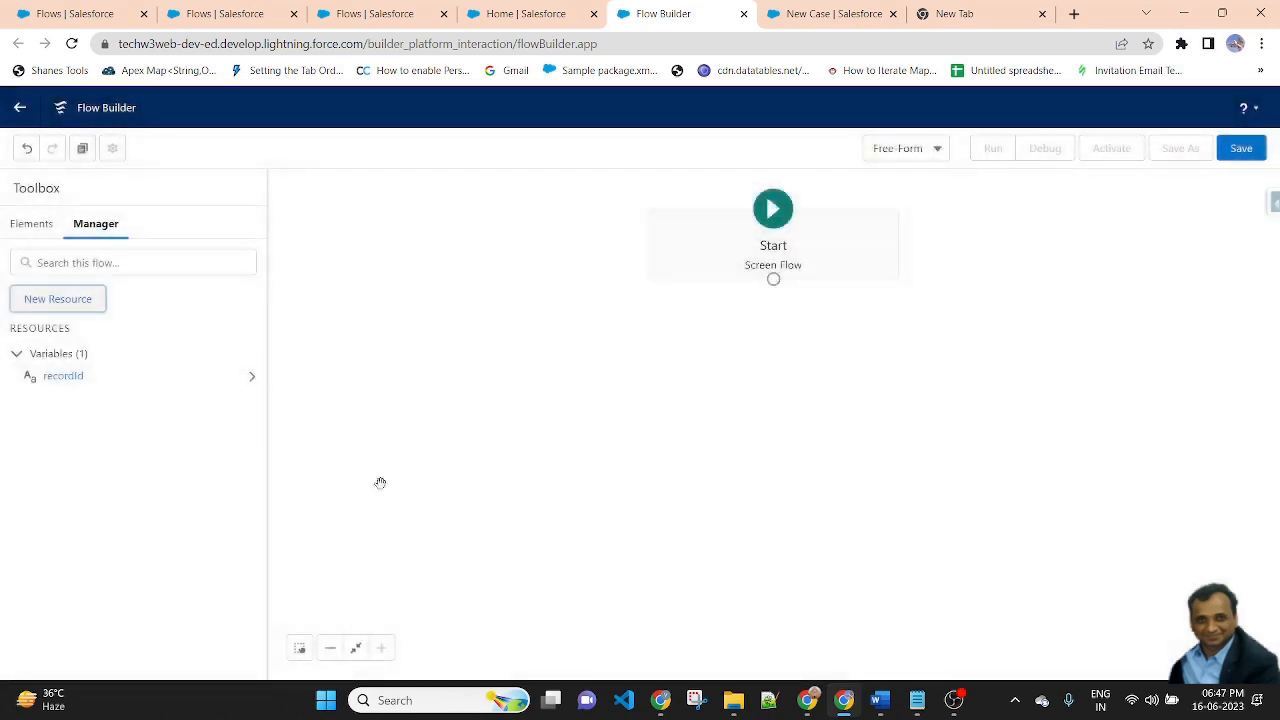
Add a Screen element below the Start element and label it CaseDetails
{"action": "left_click", "coordinate": [30, 230]}
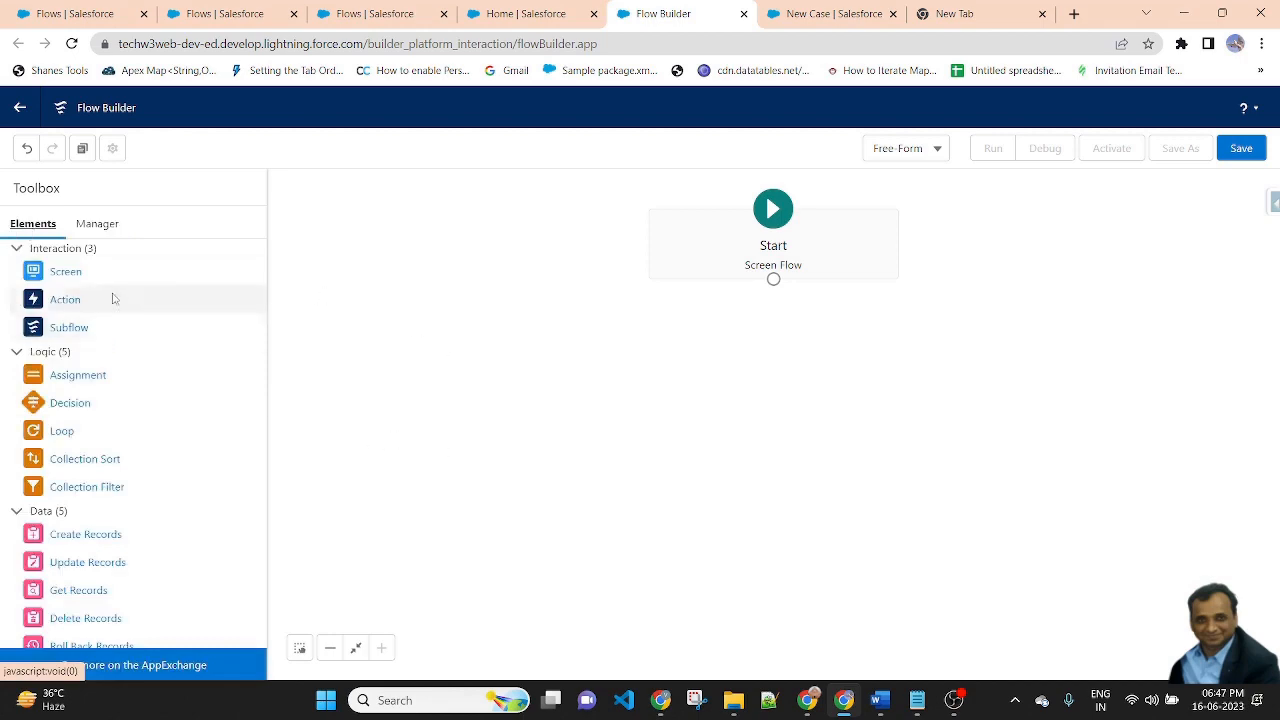
{"action": "left_click_drag", "start_coordinate": [62, 272], "coordinate": [815, 336]}
{"action": "left_click", "coordinate": [368, 255]}
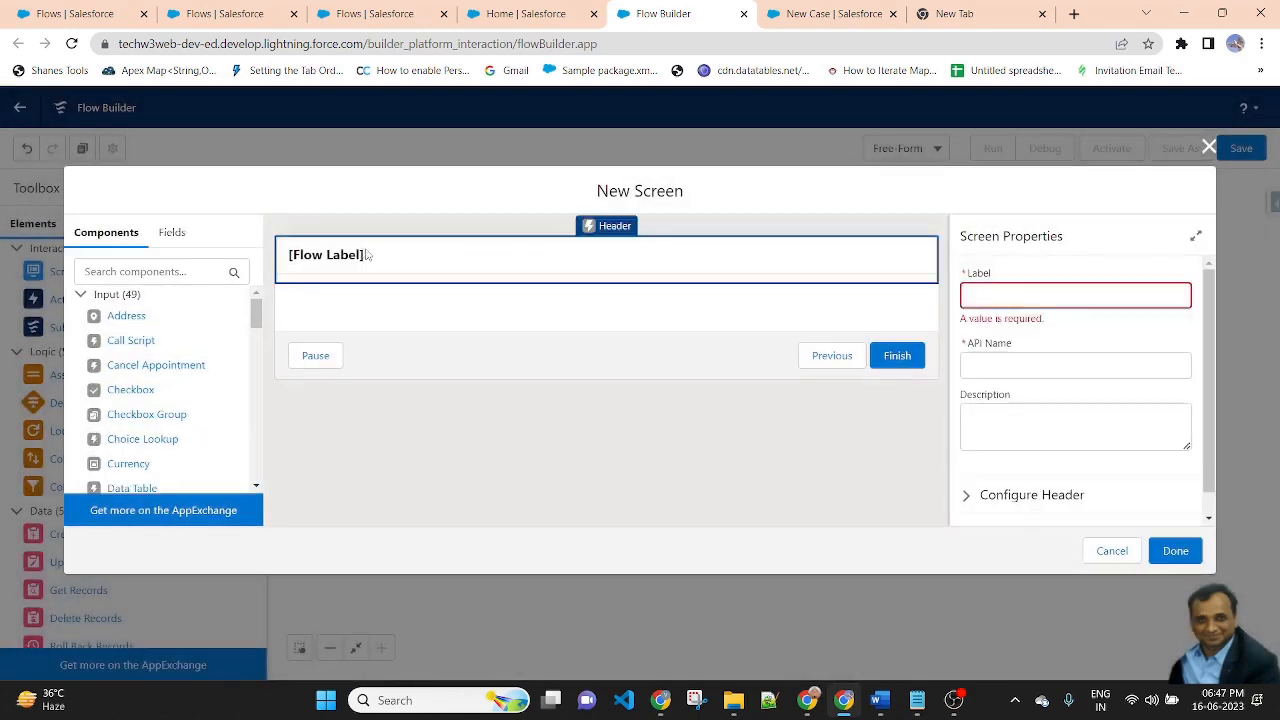
{"action": "left_click", "coordinate": [980, 297]}
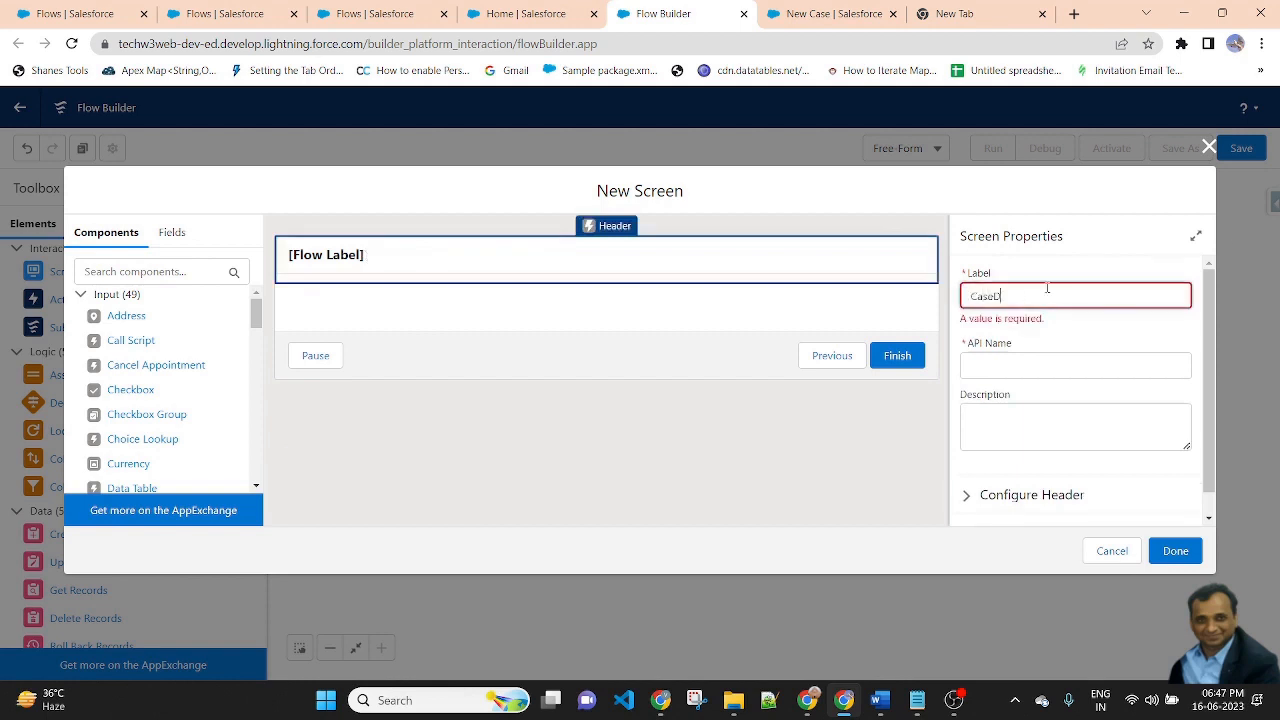
{"action": "type", "text": "CaseDetails"}
{"action": "left_click", "coordinate": [1124, 222]}
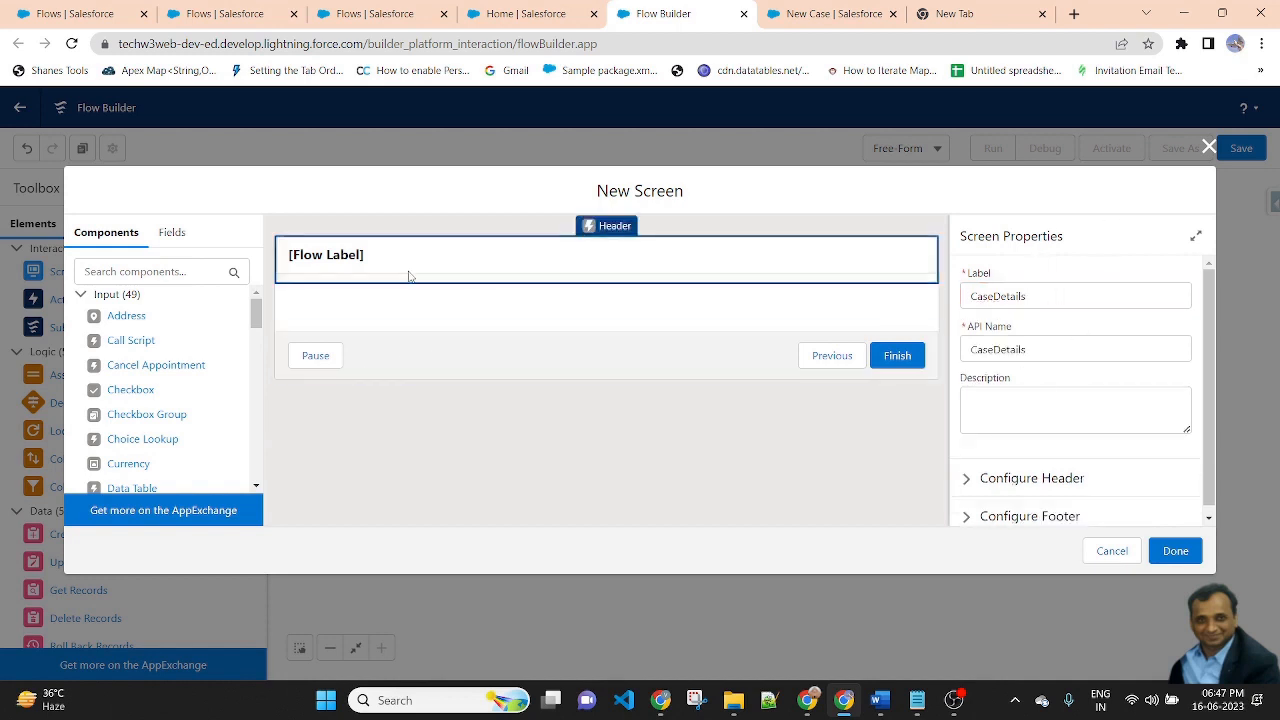
Examine the required fields on the New Case form, such as Status and Case Origin, and return to the flow's new screen
{"action": "key", "text": "ctrl+Tab"}
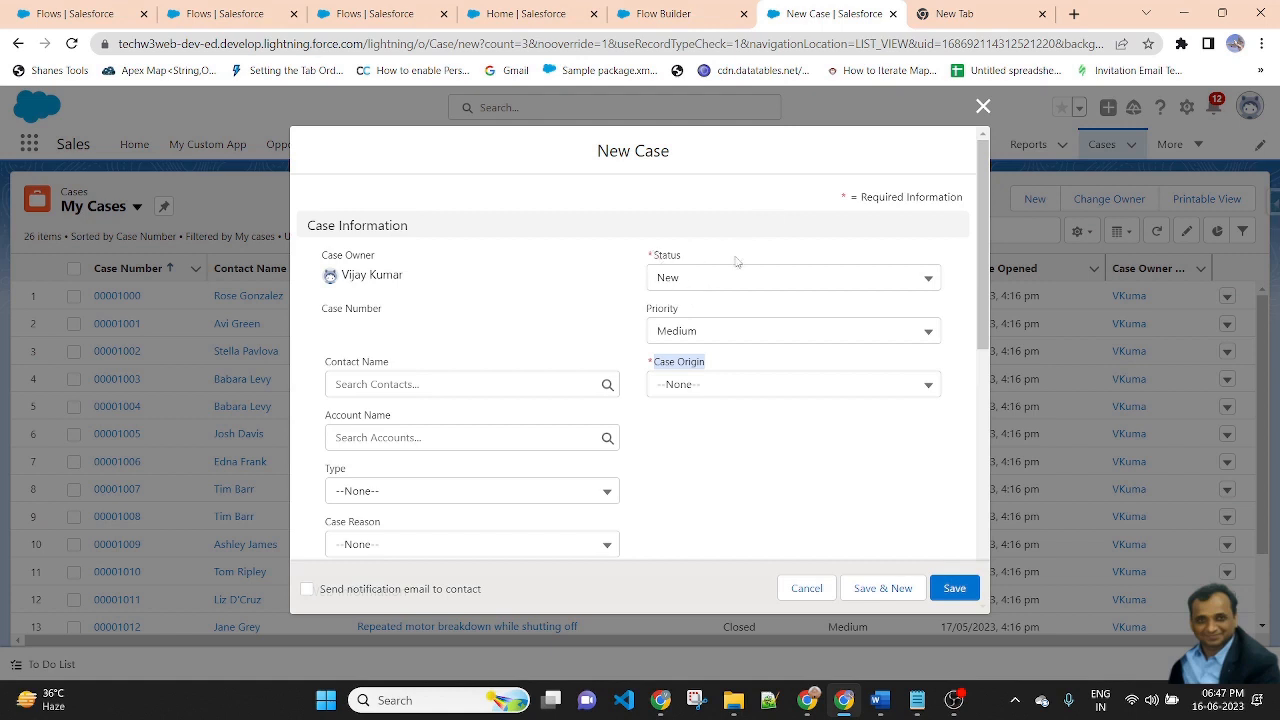
{"action": "left_click", "coordinate": [740, 368]}
{"action": "left_click_drag", "start_coordinate": [690, 258], "coordinate": [653, 258]}
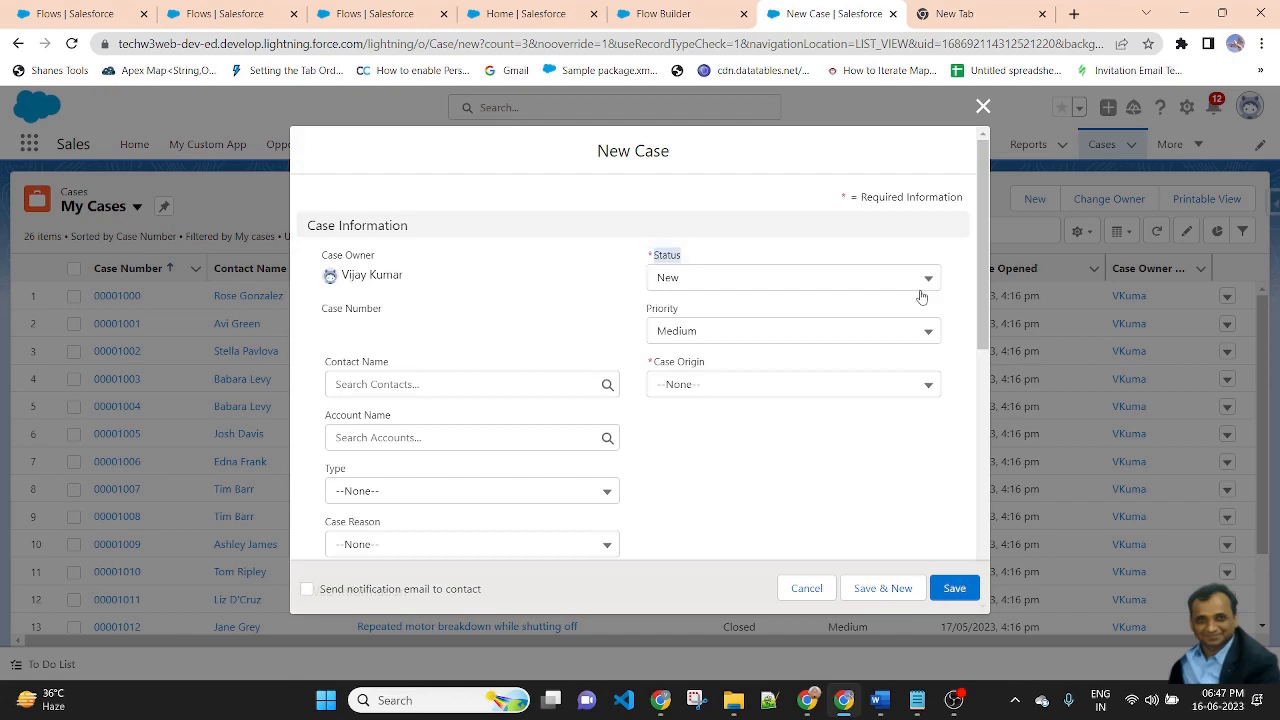
{"action": "left_click", "coordinate": [405, 14]}
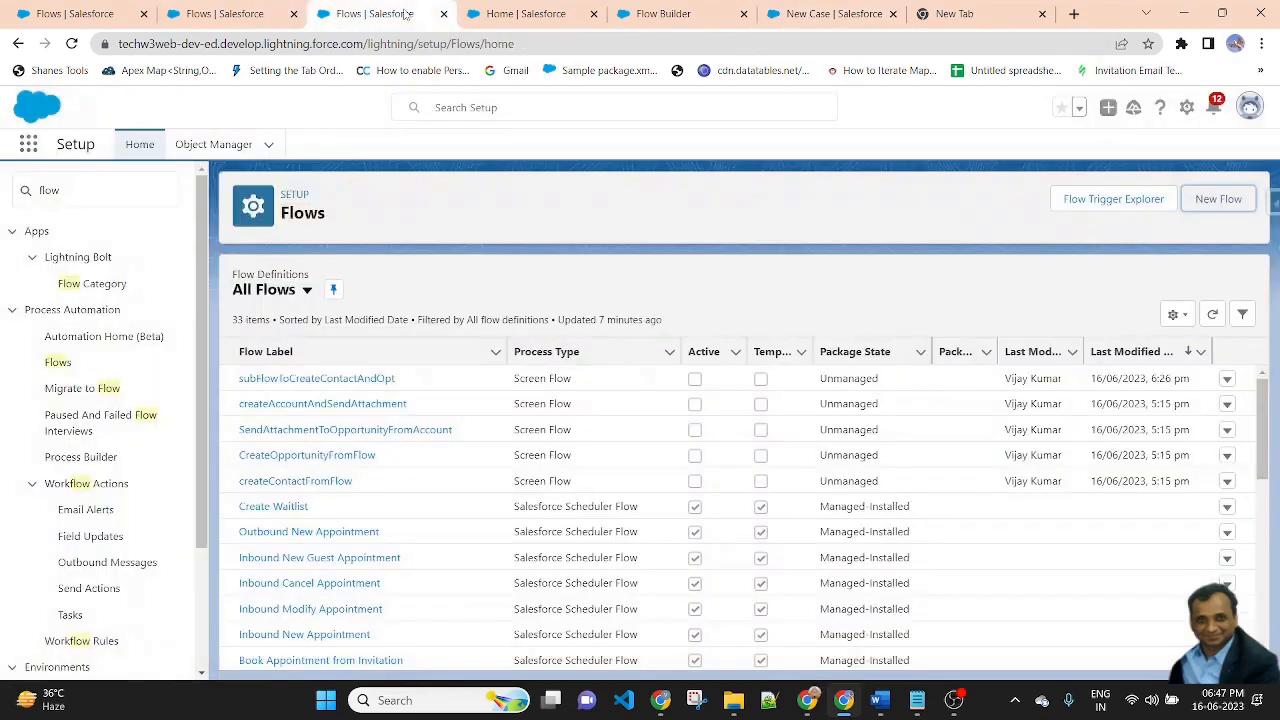
{"action": "left_click", "coordinate": [688, 12]}
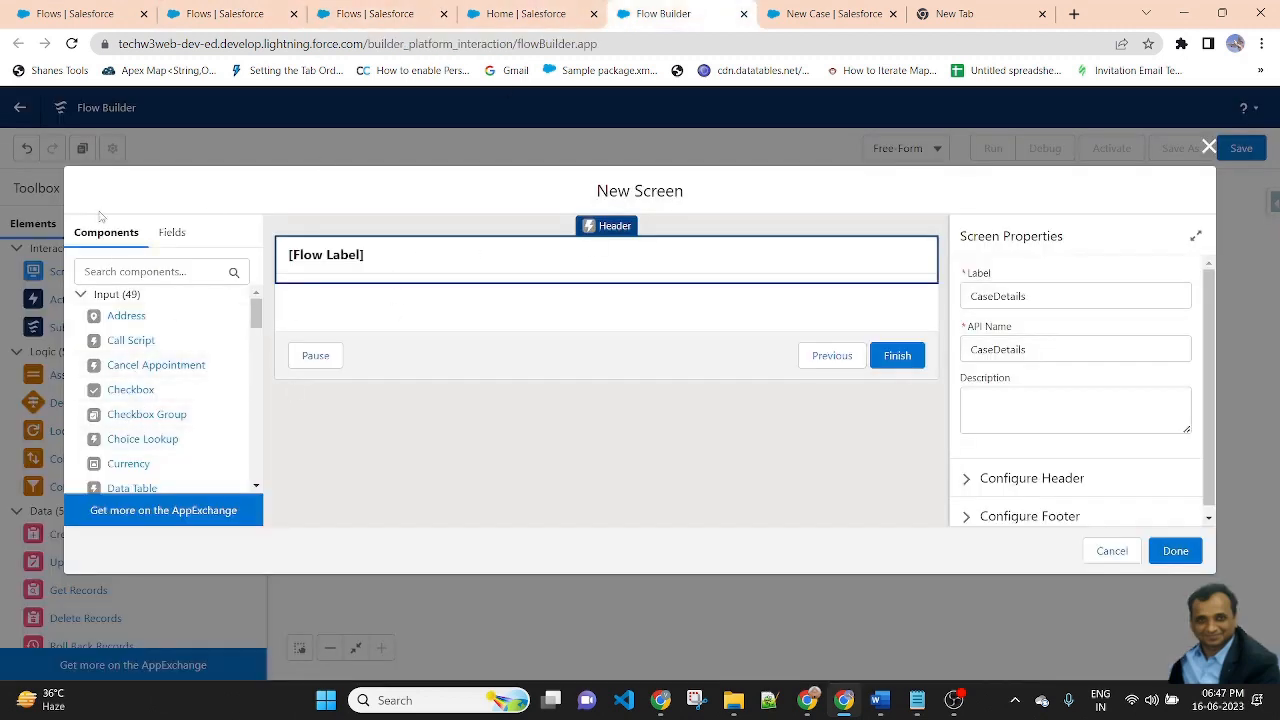
Add a Picklist component labelled Status to the CaseDetails screen and make it required
{"action": "left_click", "coordinate": [139, 274]}
{"action": "type", "text": "pi"}
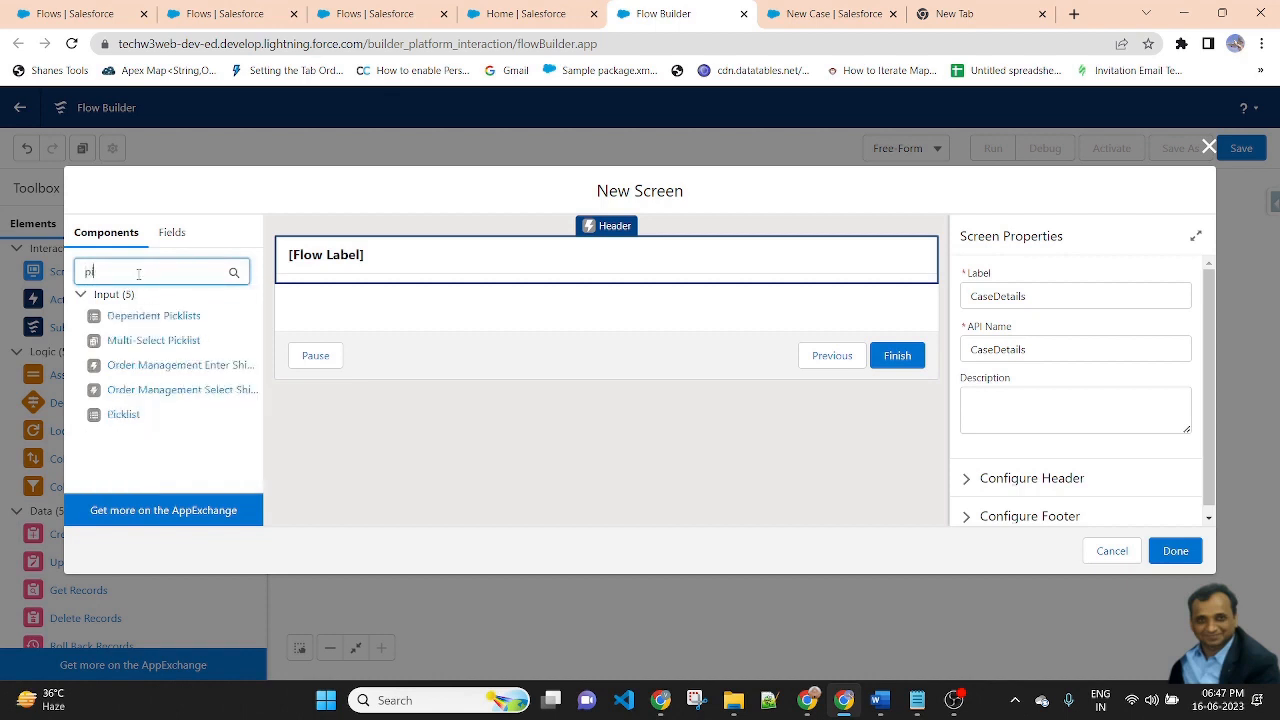
{"action": "left_click_drag", "start_coordinate": [125, 414], "coordinate": [519, 307]}
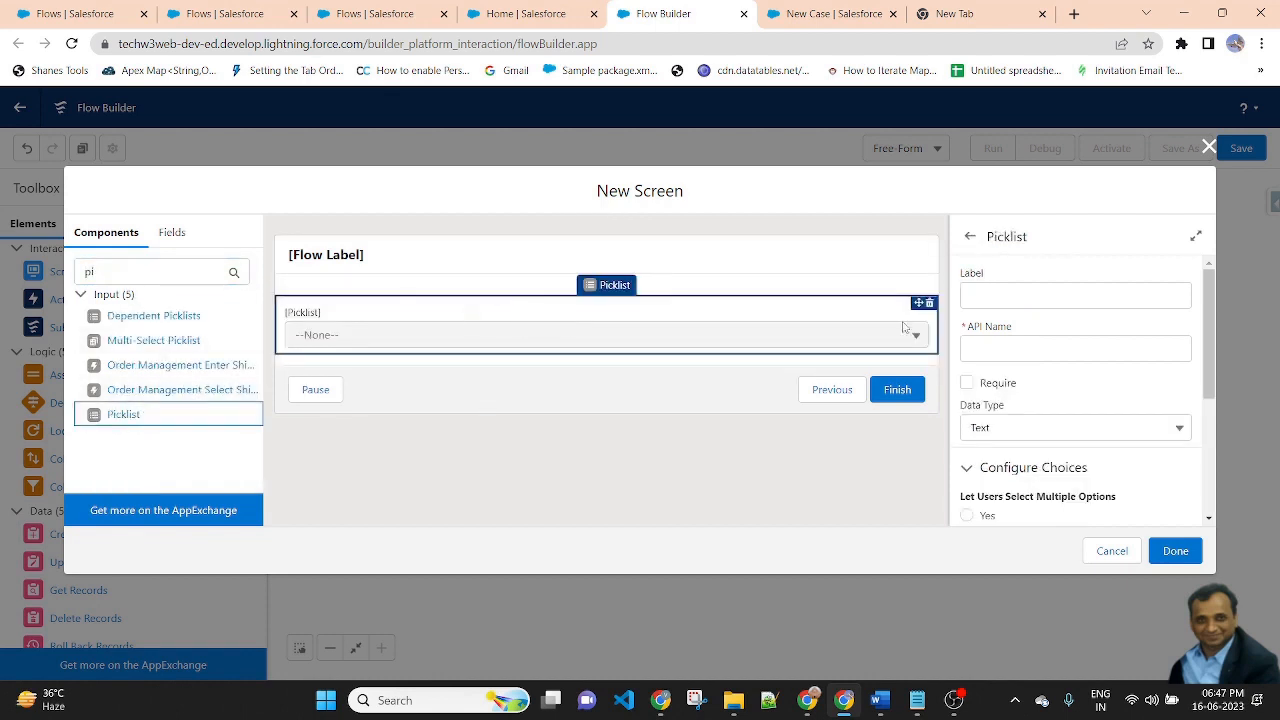
{"action": "left_click", "coordinate": [1064, 297]}
{"action": "type", "text": "Status"}
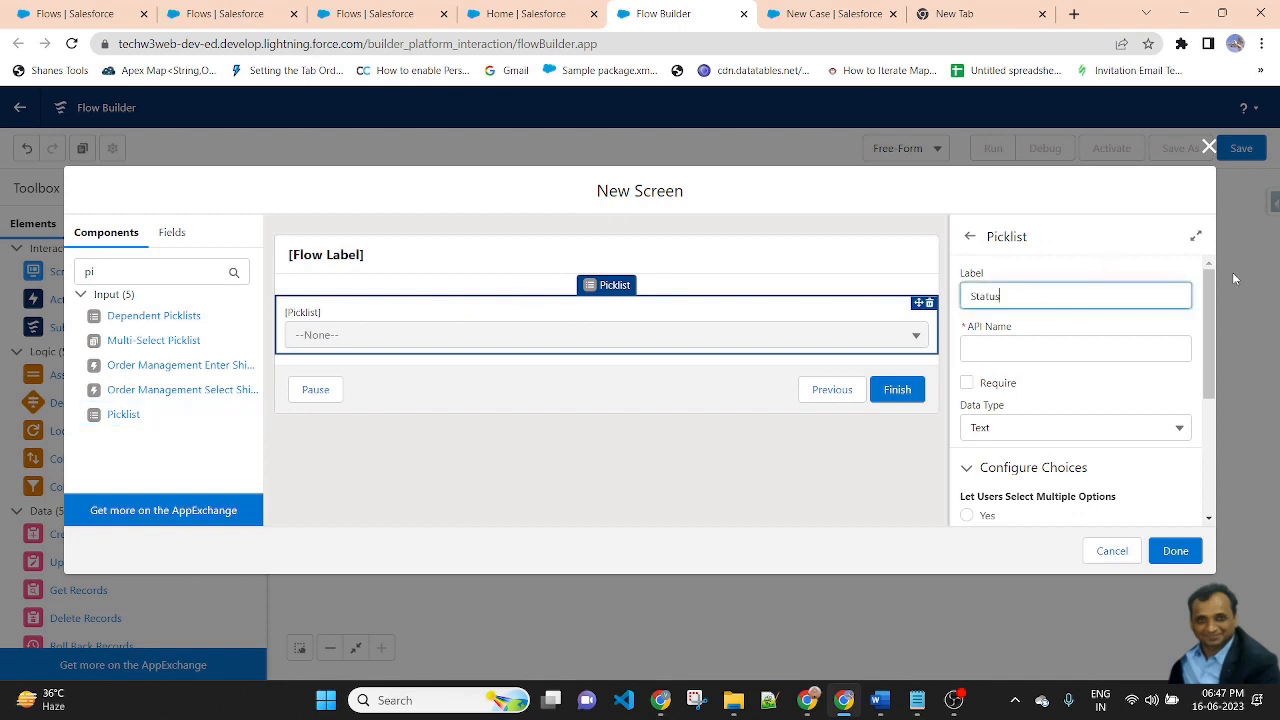
{"action": "left_click", "coordinate": [1090, 240]}
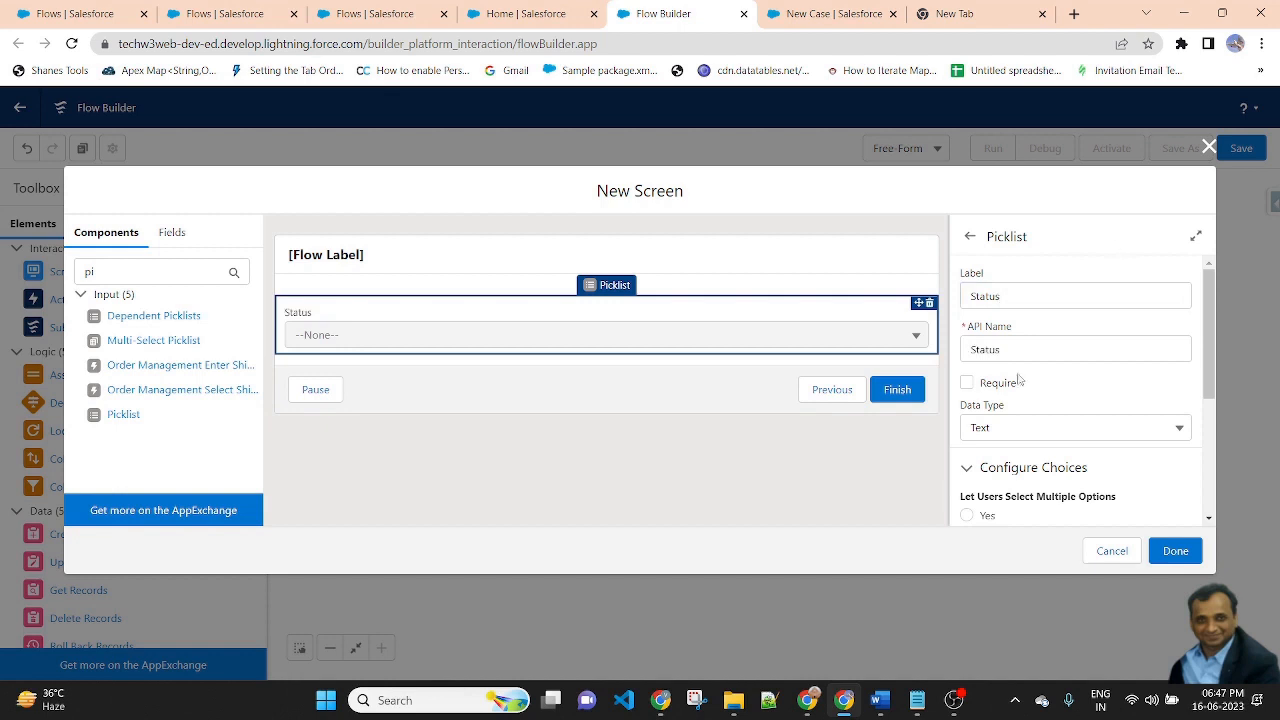
{"action": "left_click", "coordinate": [968, 385]}
Start a new choice resource for the Status picklist as a Picklist Choice Set with the API name StatusPicklist
{"action": "scroll", "coordinate": [1057, 378], "scroll_direction": "down", "scroll_amount": 1}
{"action": "scroll", "coordinate": [1112, 405], "scroll_direction": "down", "scroll_amount": 1}
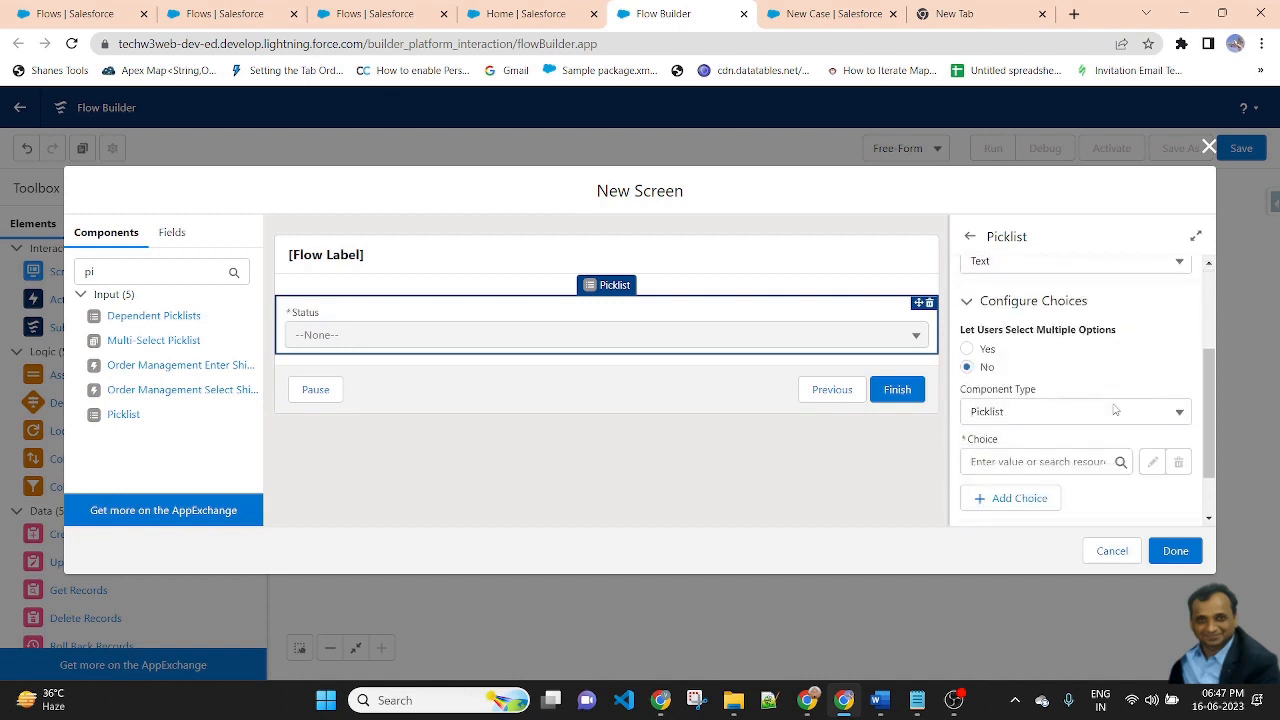
{"action": "scroll", "coordinate": [1090, 440], "scroll_direction": "down", "scroll_amount": 1}
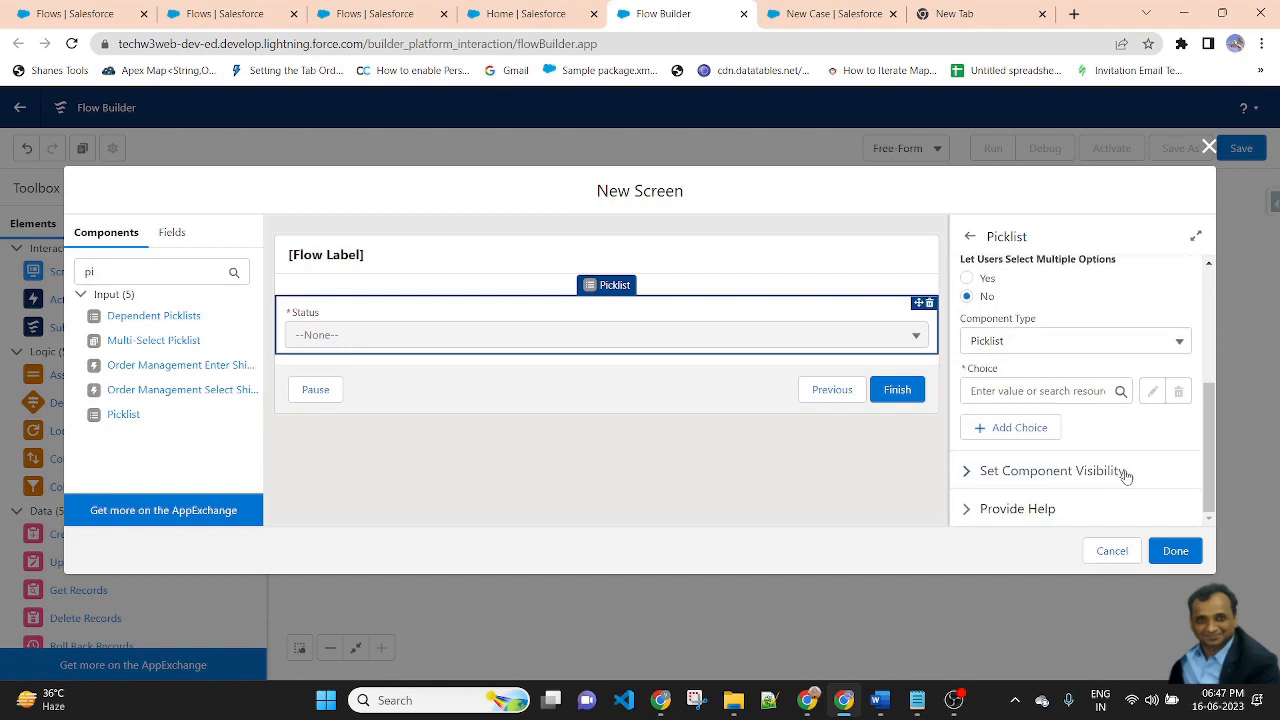
{"action": "left_click", "coordinate": [1078, 390]}
{"action": "left_click", "coordinate": [1024, 425]}
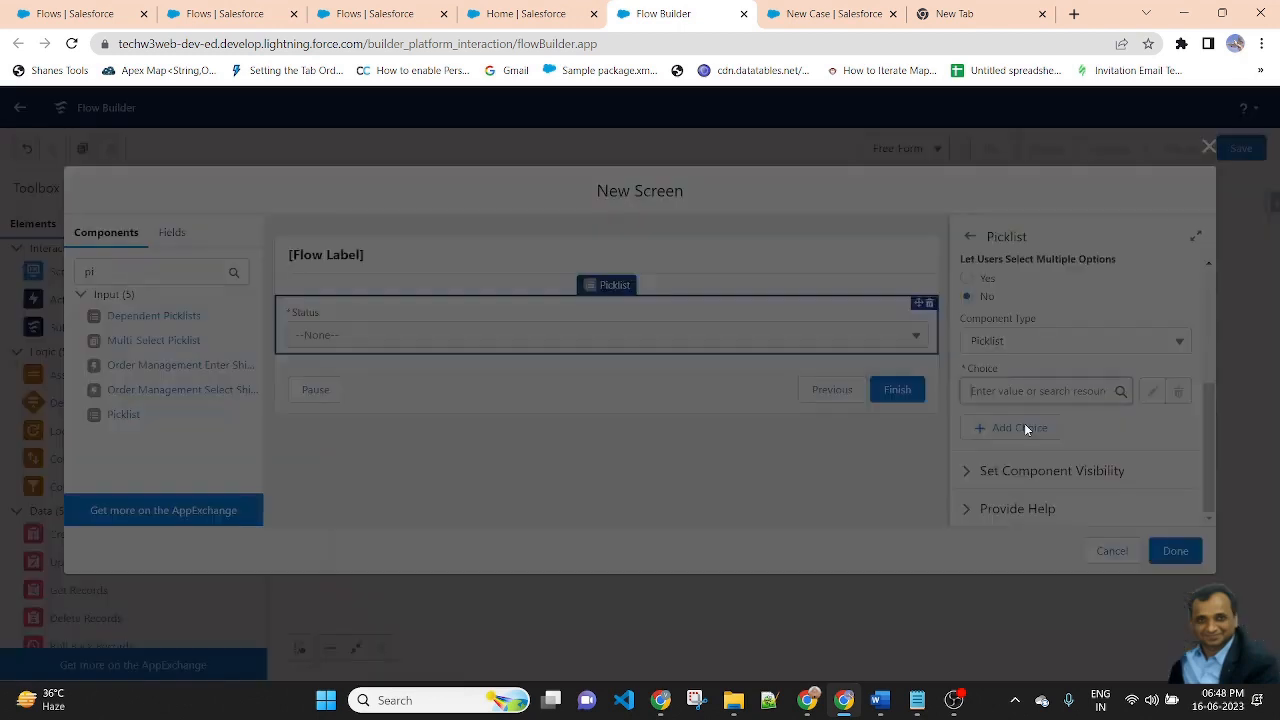
{"action": "left_click", "coordinate": [349, 316]}
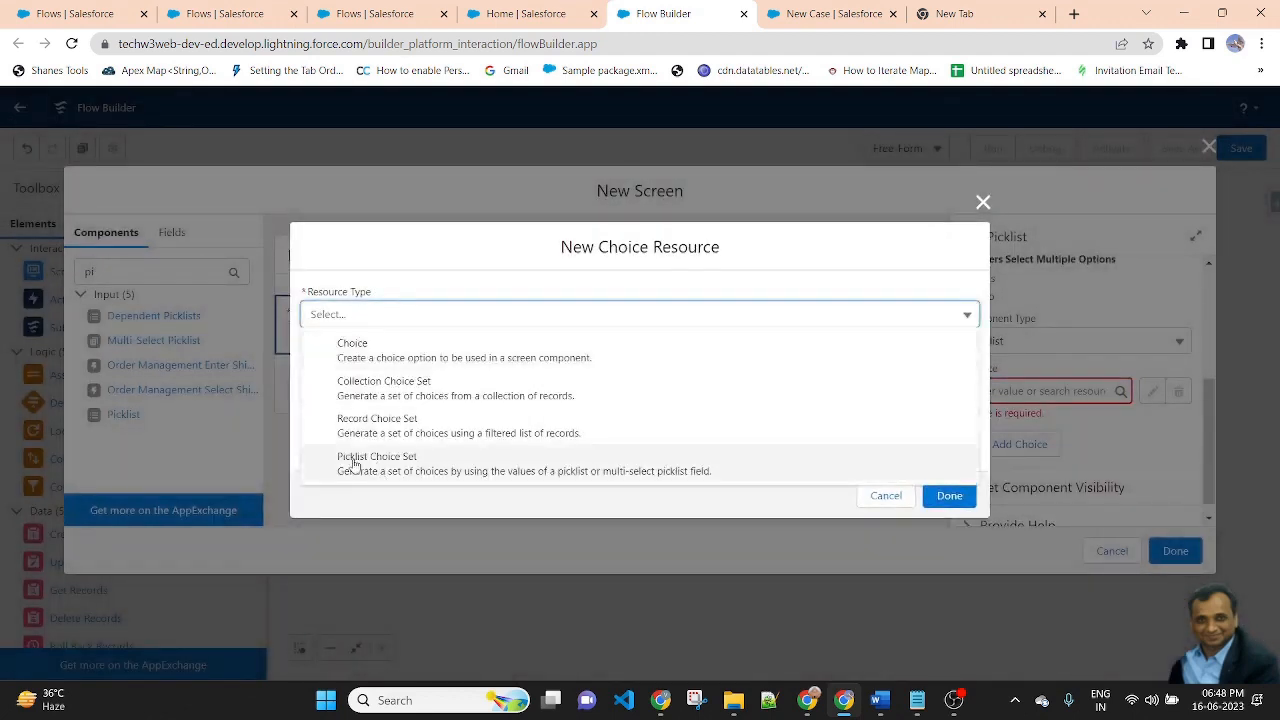
{"action": "left_click", "coordinate": [362, 466]}
{"action": "left_click", "coordinate": [373, 345]}
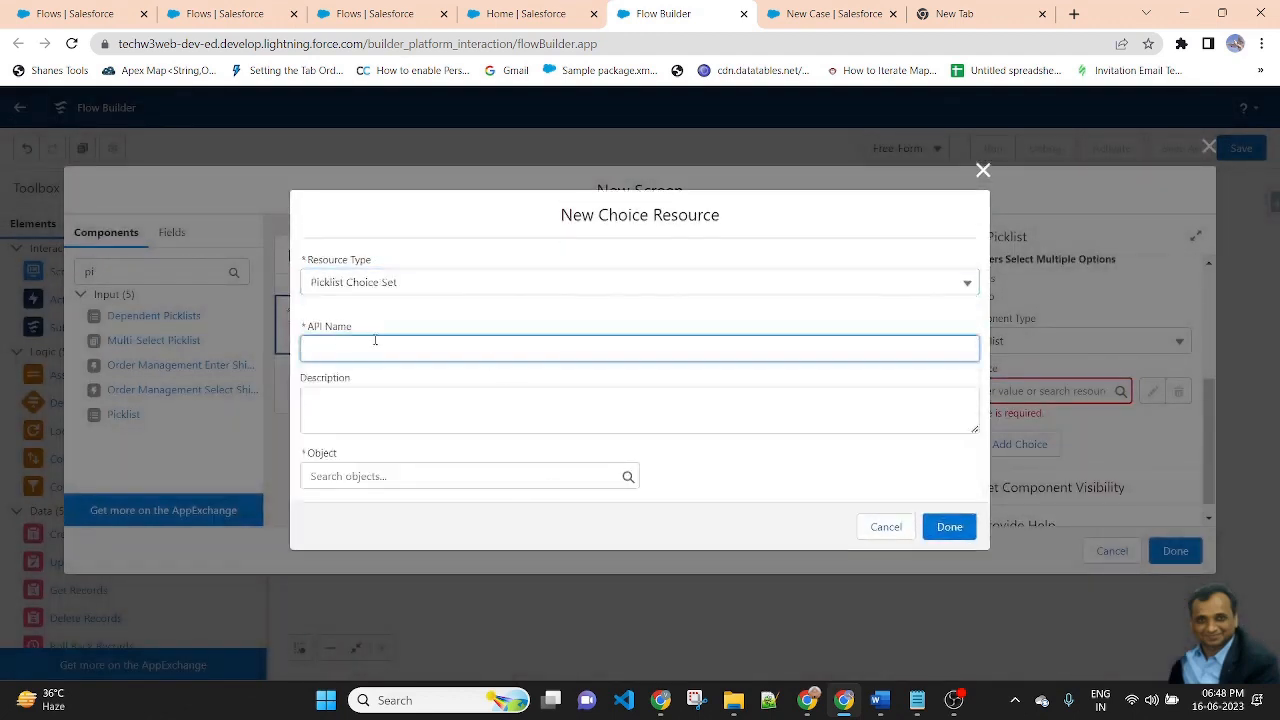
{"action": "type", "text": "StatusPicklist"}
{"action": "left_click", "coordinate": [466, 316]}
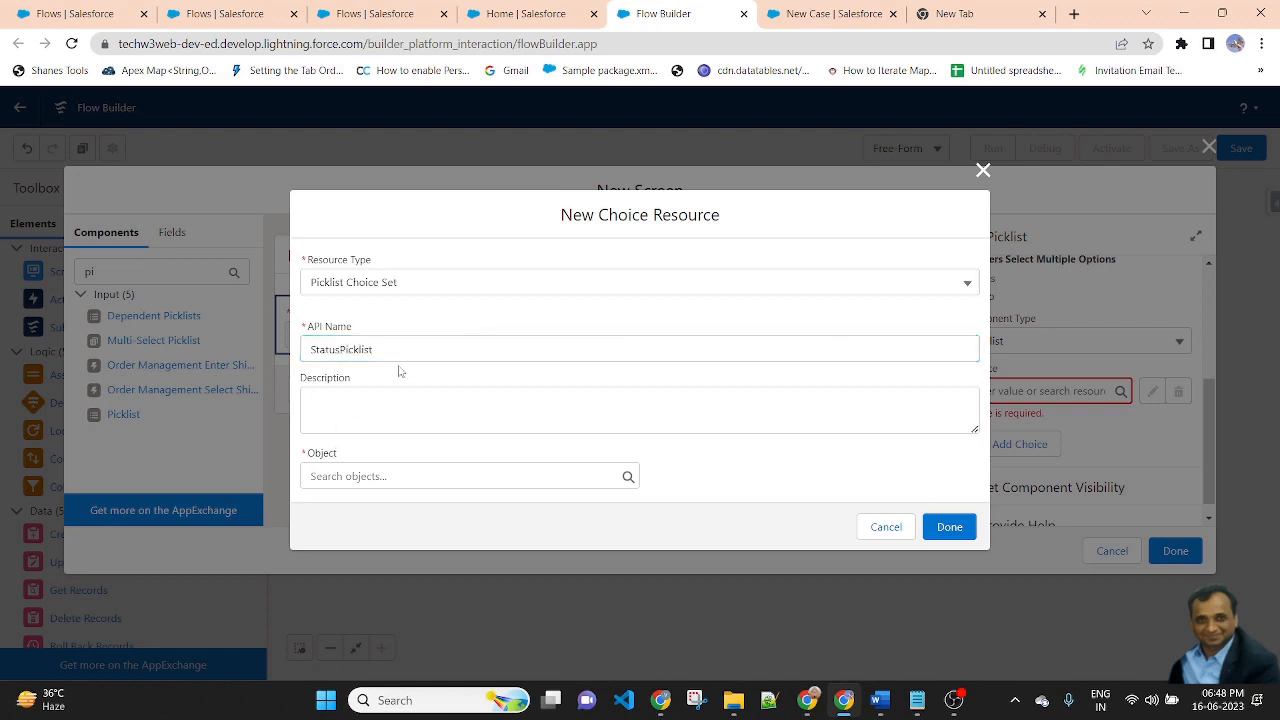
Complete the StatusPicklist choice set with the Case object, the Picklist data type and the Status field
{"action": "left_click", "coordinate": [386, 474]}
{"action": "type", "text": "ca"}
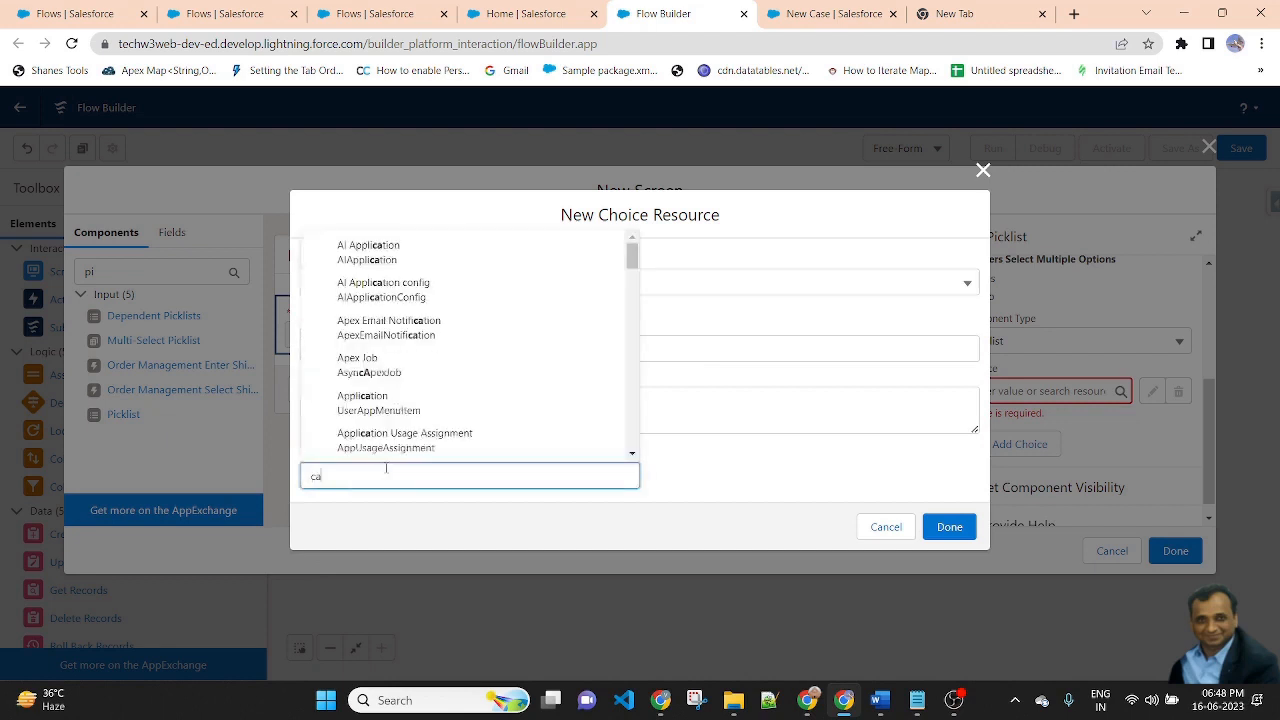
{"action": "type", "text": "se"}
{"action": "scroll", "coordinate": [516, 342], "scroll_direction": "down", "scroll_amount": 3}
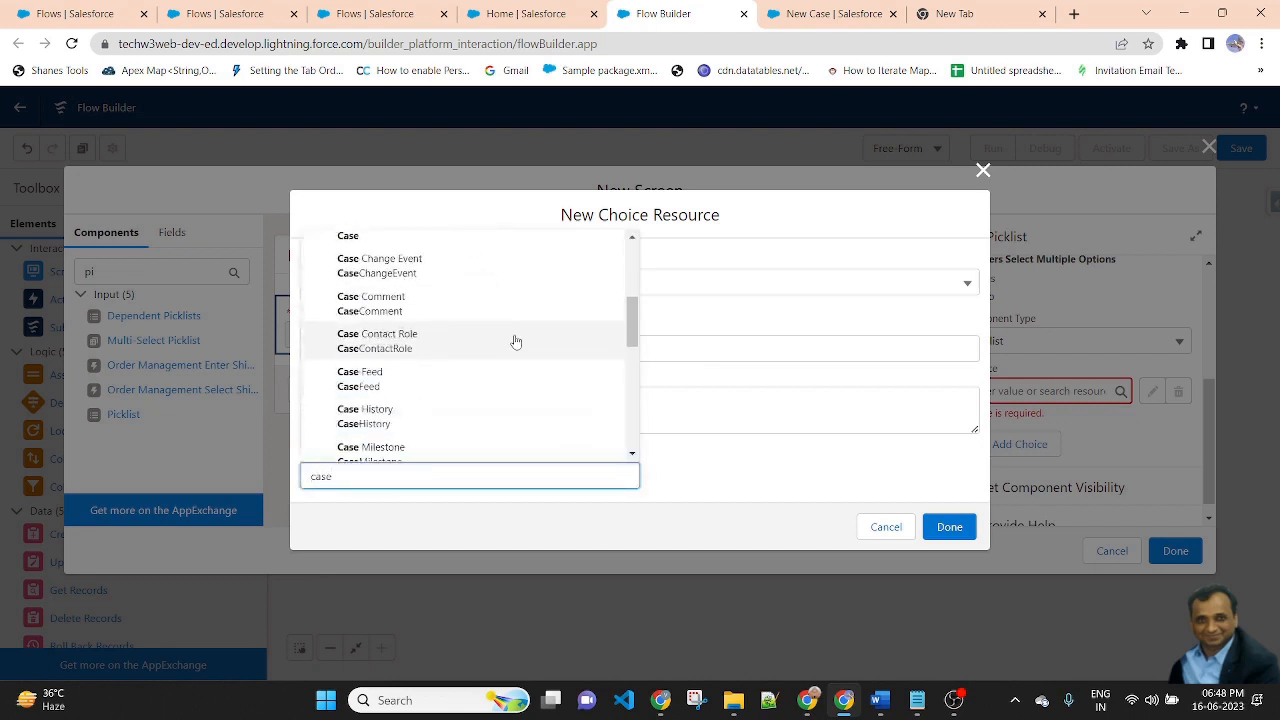
{"action": "scroll", "coordinate": [516, 342], "scroll_direction": "up", "scroll_amount": 3}
{"action": "left_click", "coordinate": [400, 317]}
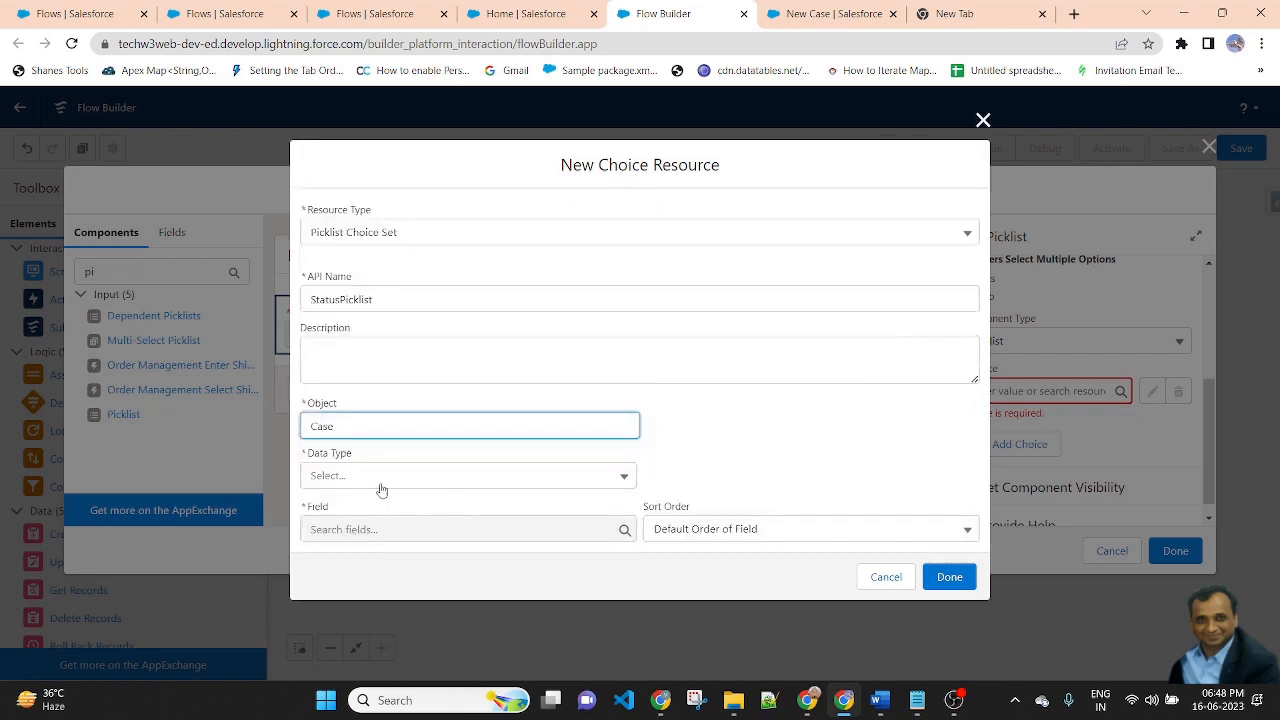
{"action": "left_click", "coordinate": [380, 478]}
{"action": "left_click", "coordinate": [355, 506]}
{"action": "left_click", "coordinate": [362, 530]}
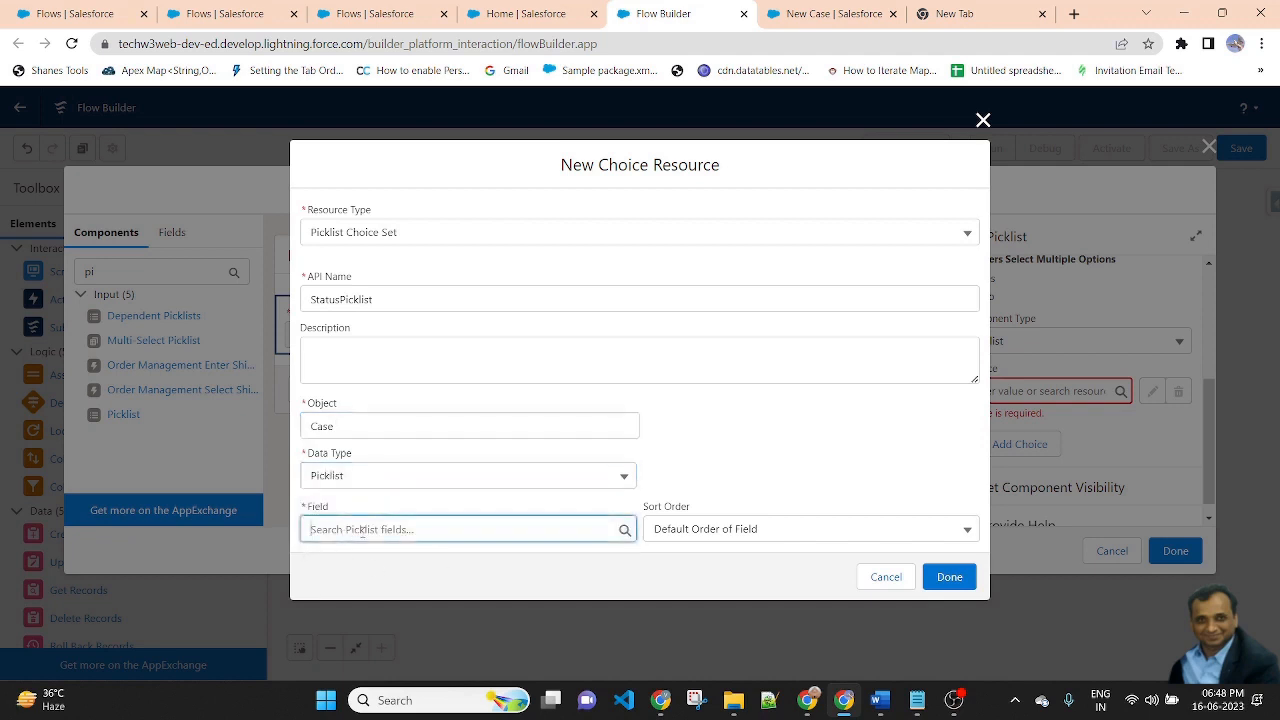
{"action": "type", "text": "Status"}
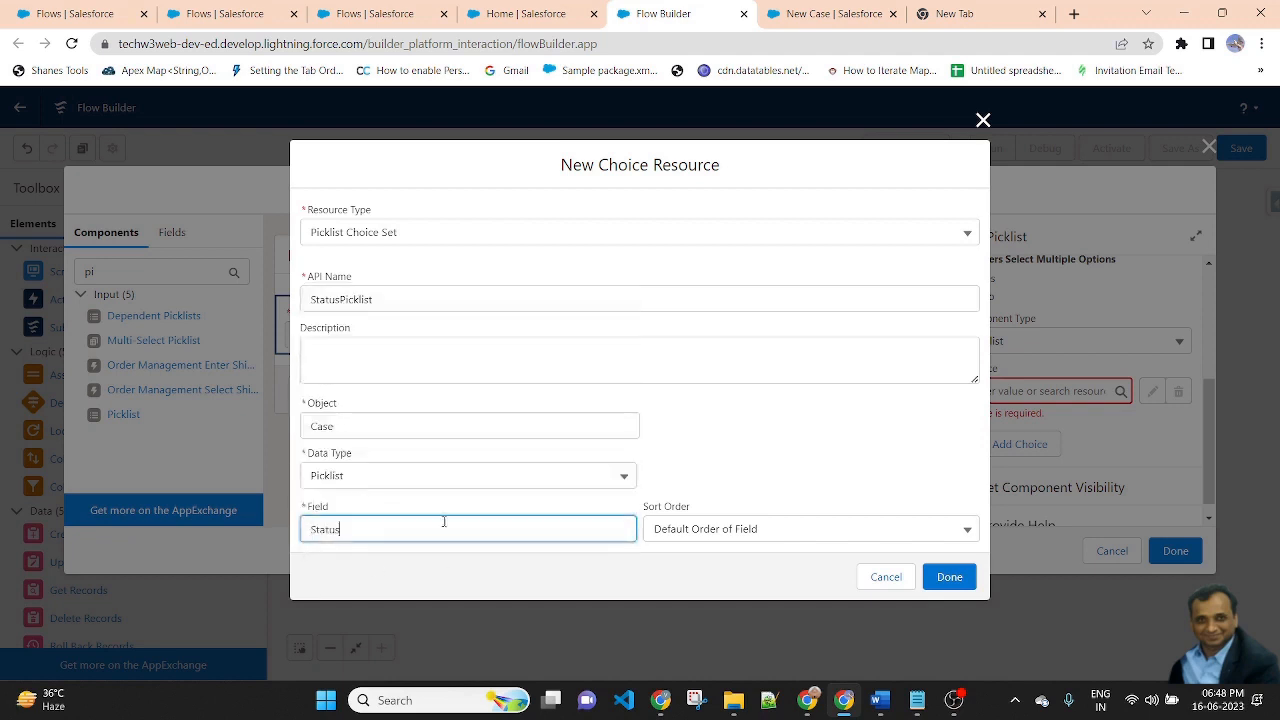
{"action": "left_click", "coordinate": [945, 577]}
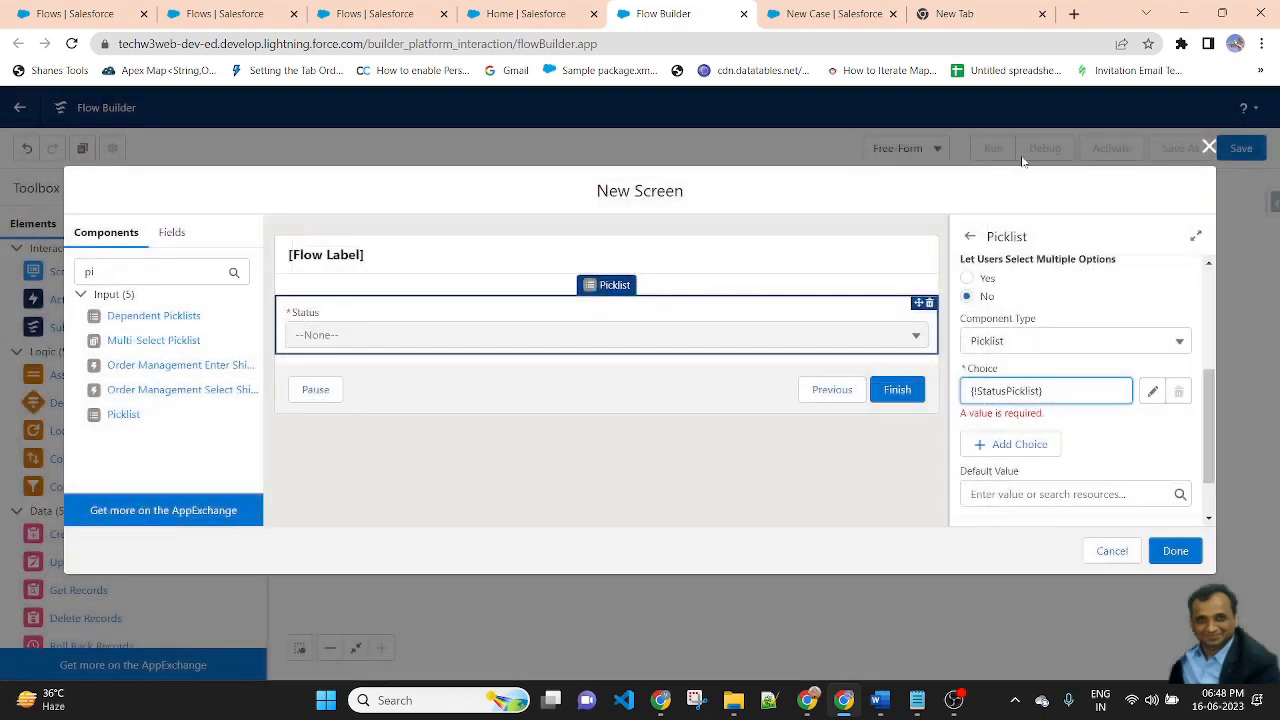
{"action": "left_click", "coordinate": [984, 202]}
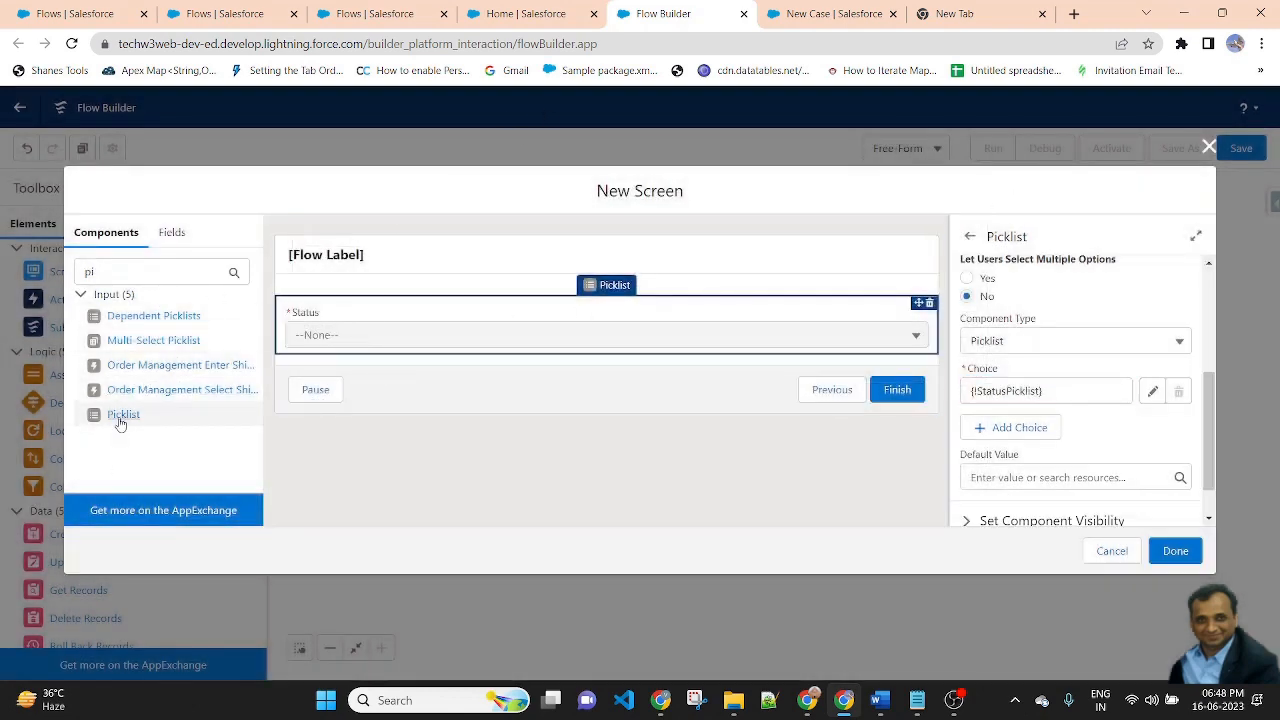
Add a second Picklist component below Status, label it Case Origin as on the New Case form, and make it required
{"action": "left_click_drag", "start_coordinate": [120, 414], "coordinate": [591, 332]}
{"action": "left_click", "coordinate": [820, 10]}
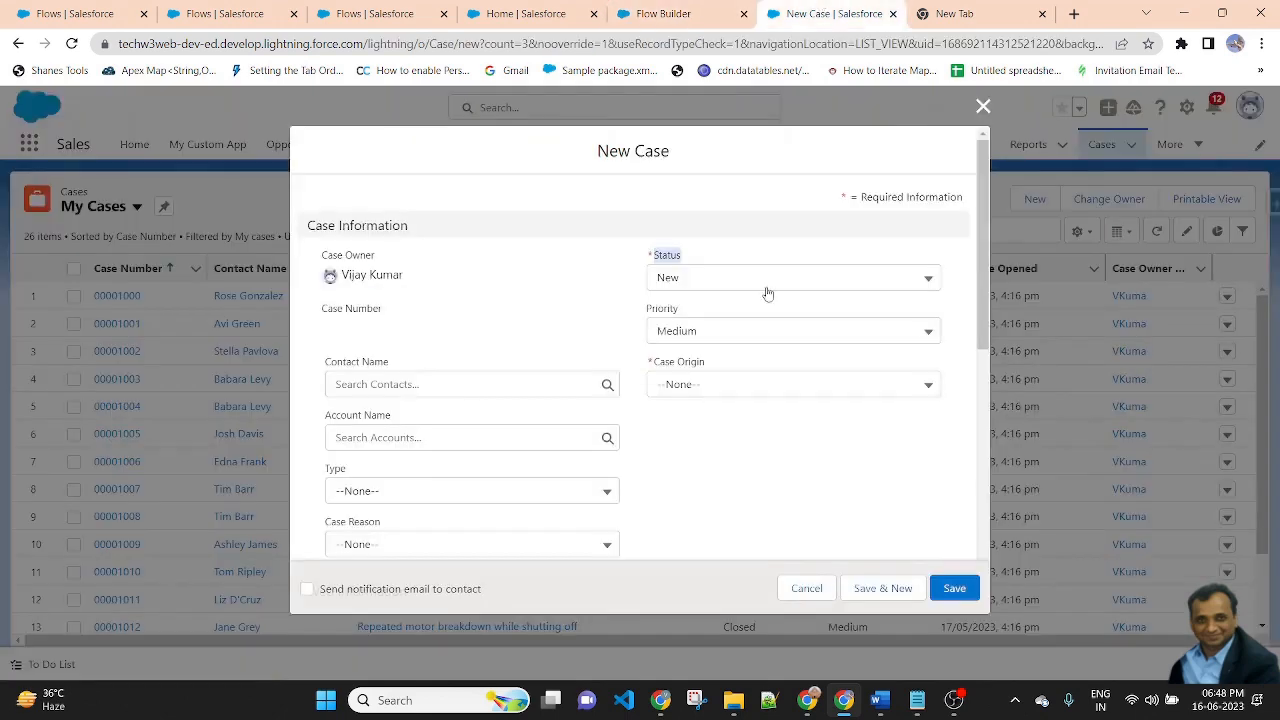
{"action": "left_click_drag", "start_coordinate": [705, 364], "coordinate": [655, 367]}
{"action": "key", "text": "ctrl+c"}
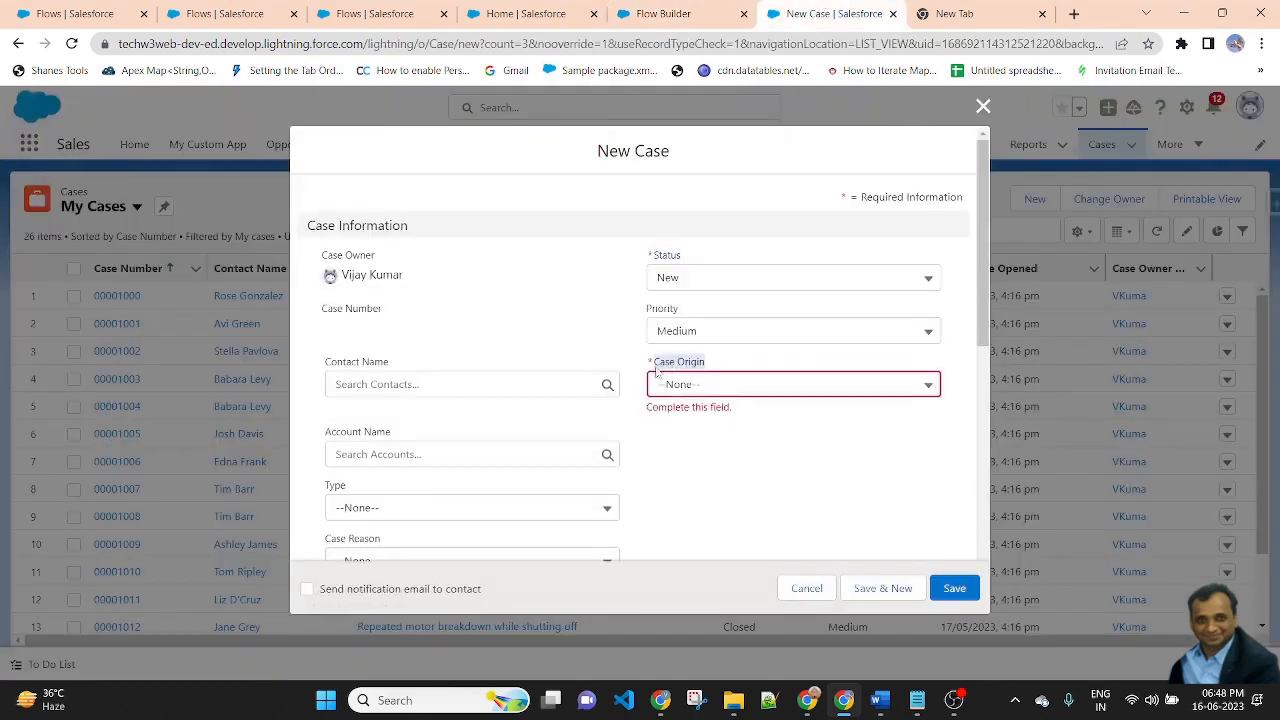
{"action": "left_click", "coordinate": [664, 12]}
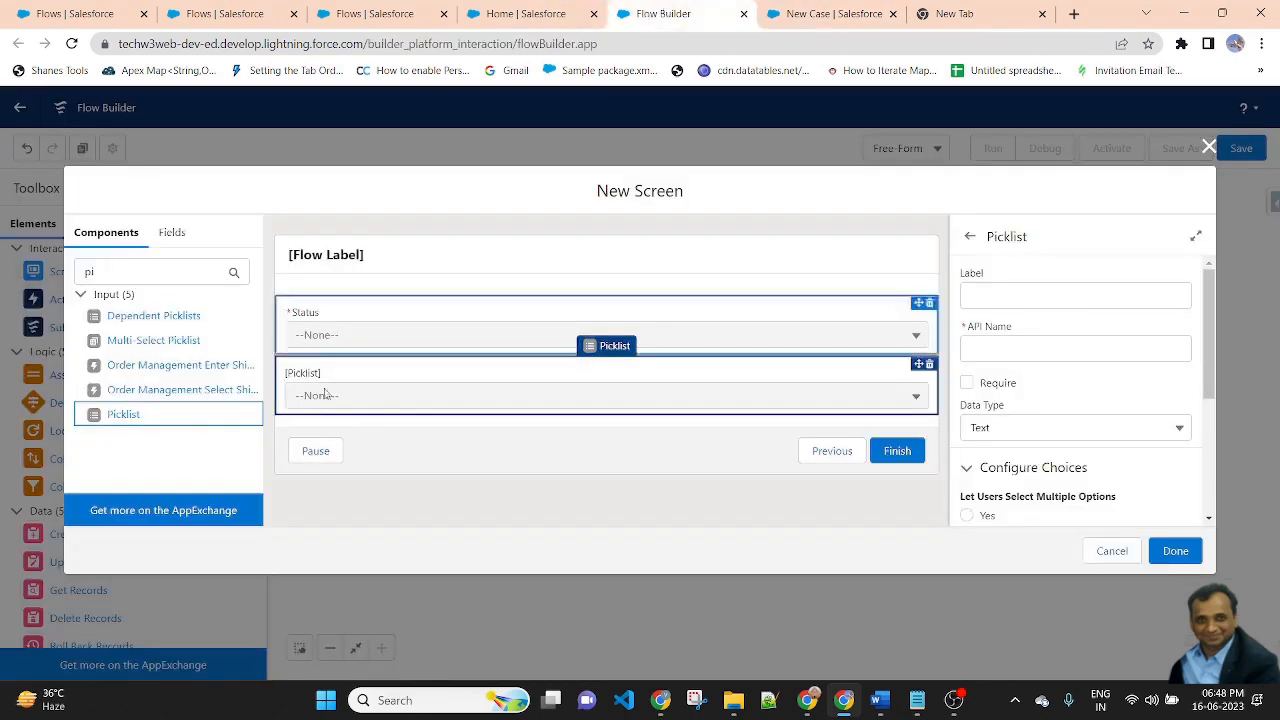
{"action": "left_click", "coordinate": [1010, 290]}
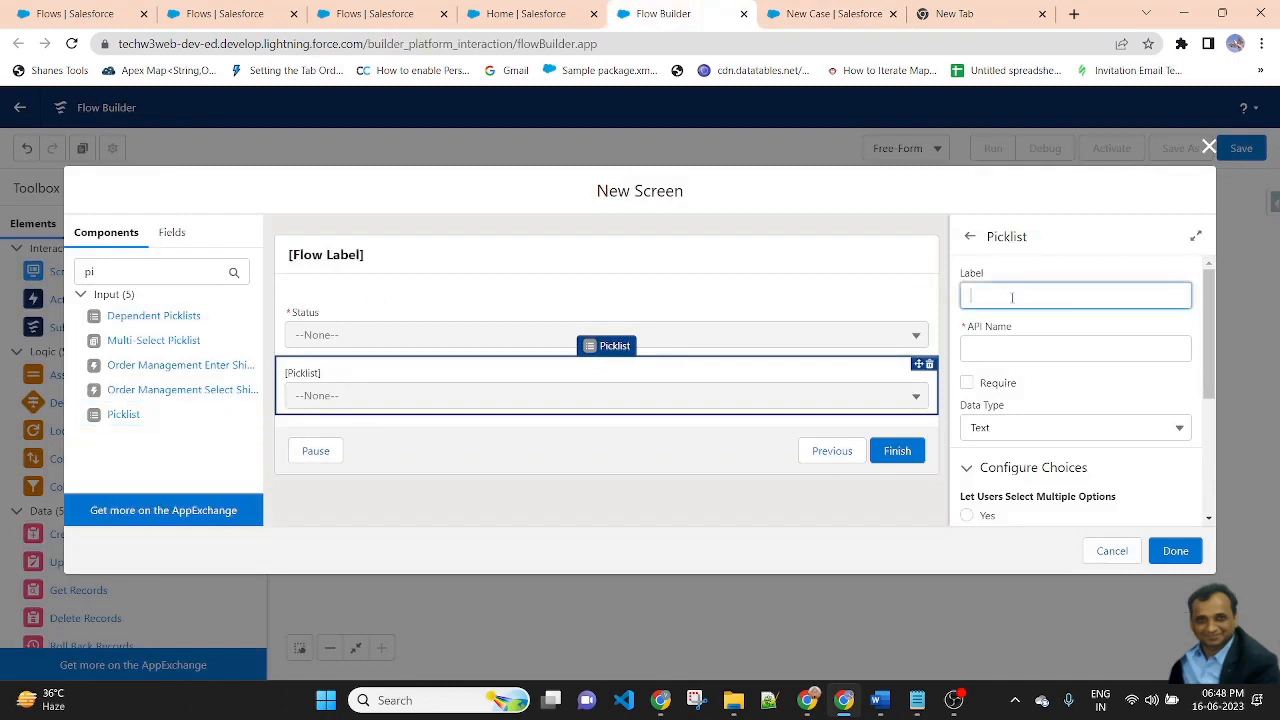
{"action": "key", "text": "ctrl+v"}
{"action": "left_click", "coordinate": [1097, 234]}
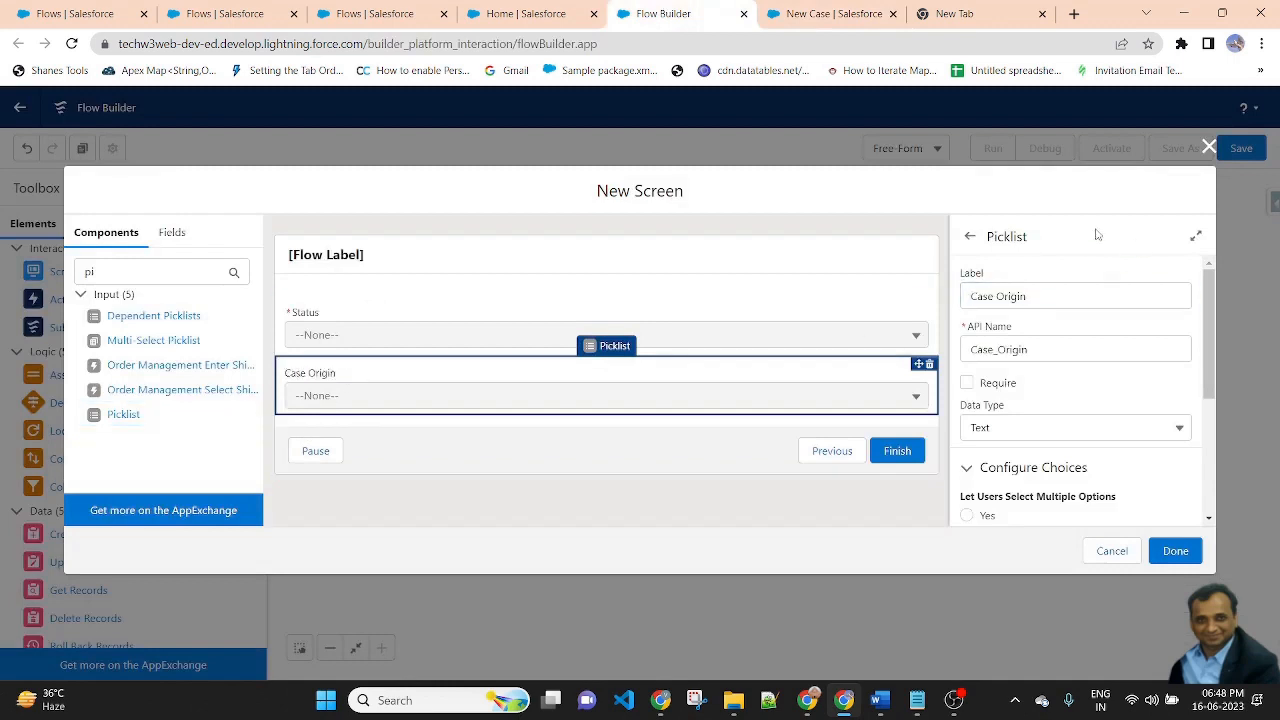
{"action": "left_click", "coordinate": [967, 383]}
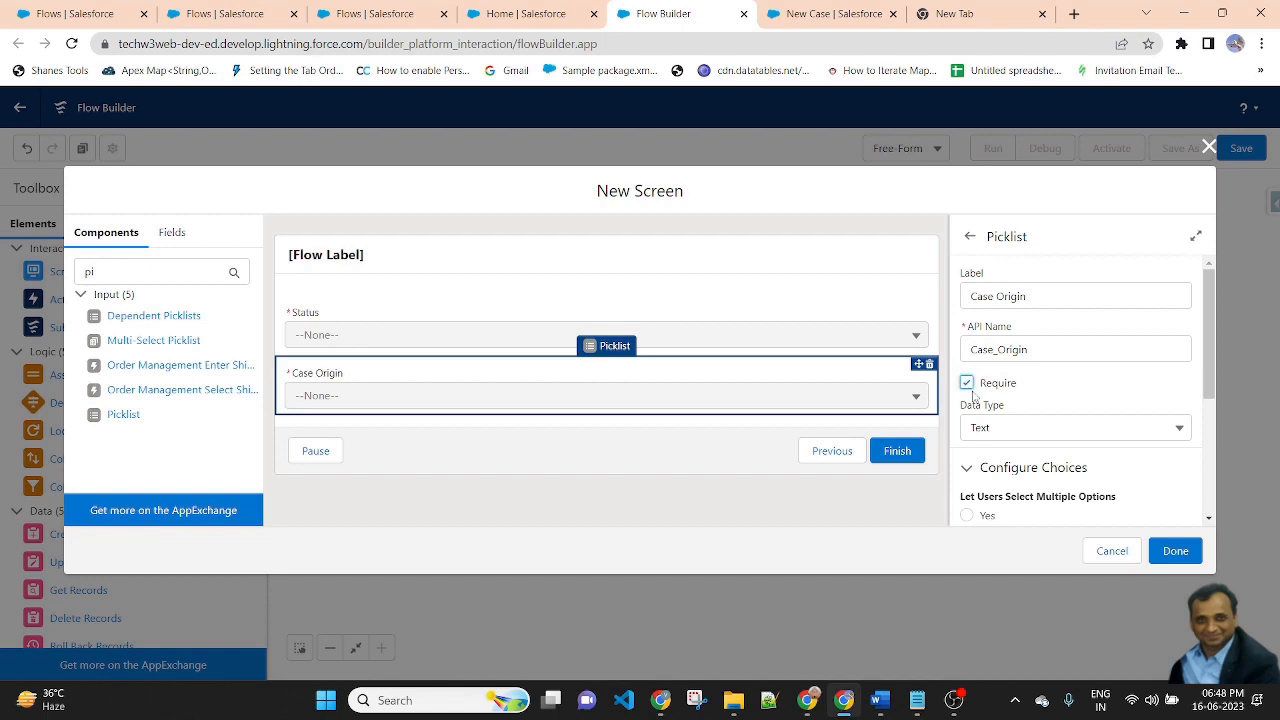
{"action": "left_click", "coordinate": [1060, 430]}
{"action": "left_click", "coordinate": [1060, 430]}
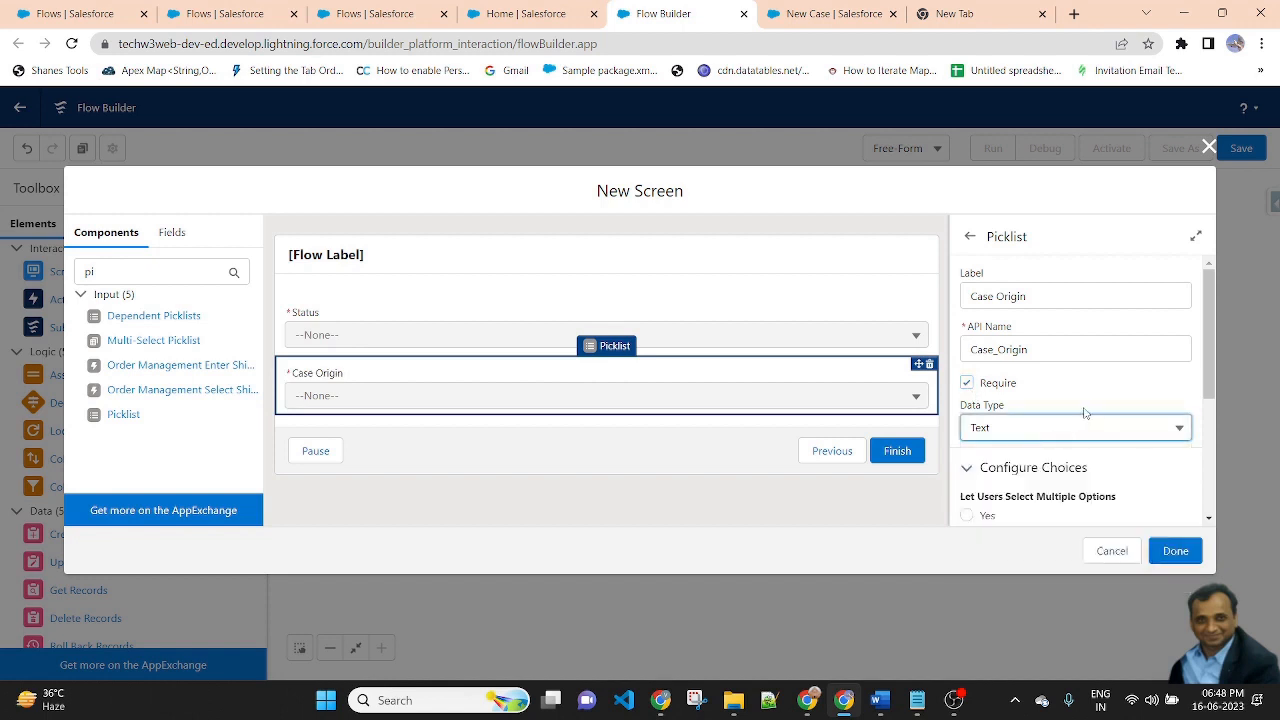
Start a new choice resource for the Case Origin picklist as a Picklist Choice Set with the API name CaseOriginPicklist
{"action": "scroll", "coordinate": [1075, 415], "scroll_direction": "down", "scroll_amount": 1}
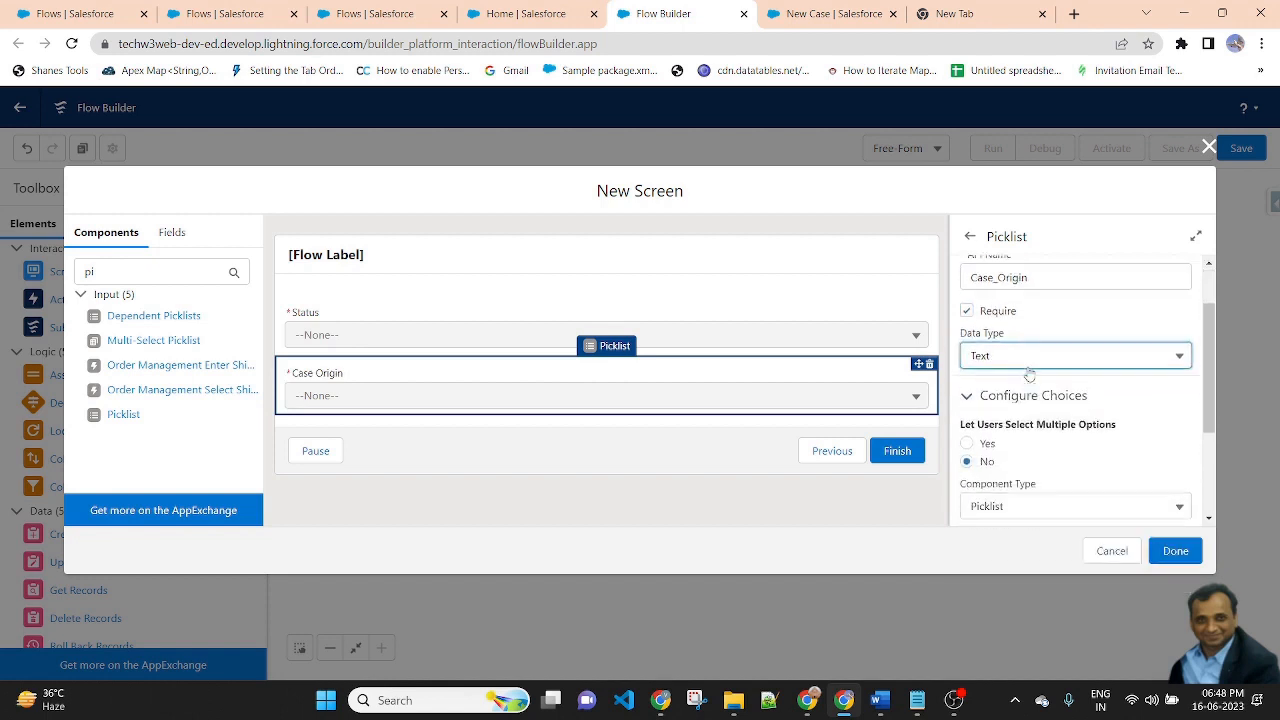
{"action": "scroll", "coordinate": [1020, 385], "scroll_direction": "down", "scroll_amount": 1}
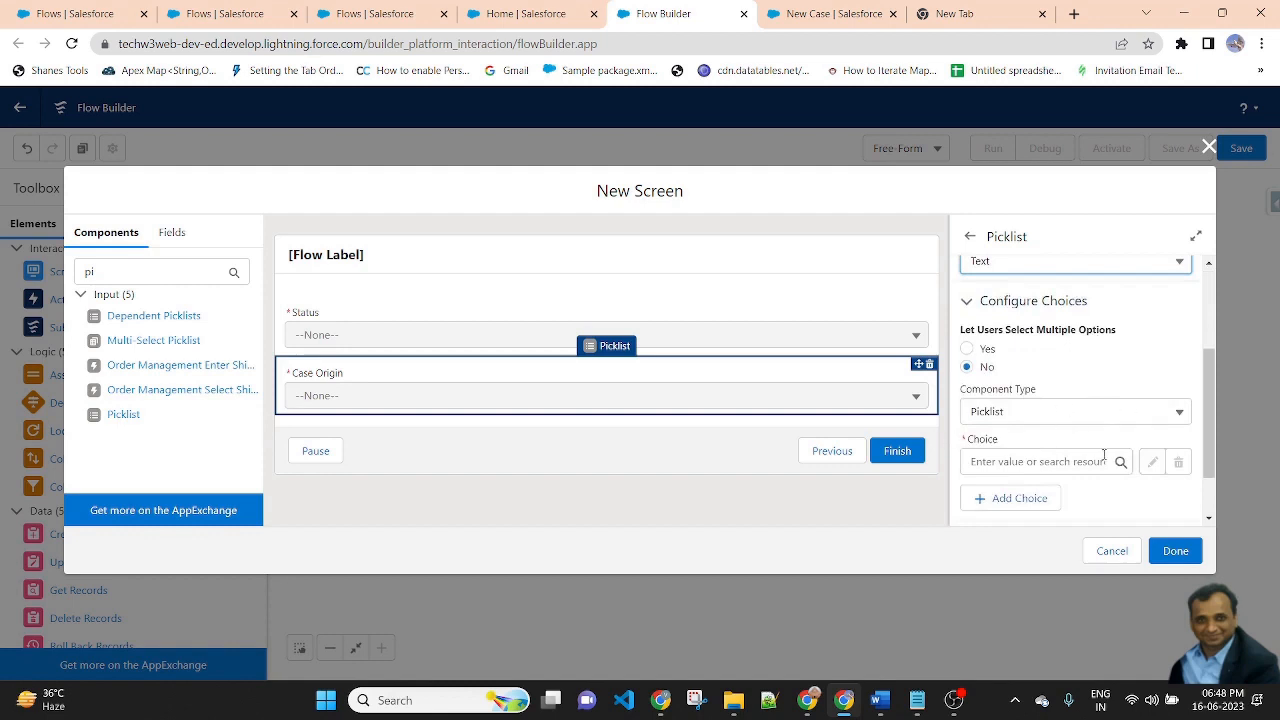
{"action": "scroll", "coordinate": [1067, 420], "scroll_direction": "down", "scroll_amount": 1}
{"action": "left_click", "coordinate": [1015, 391]}
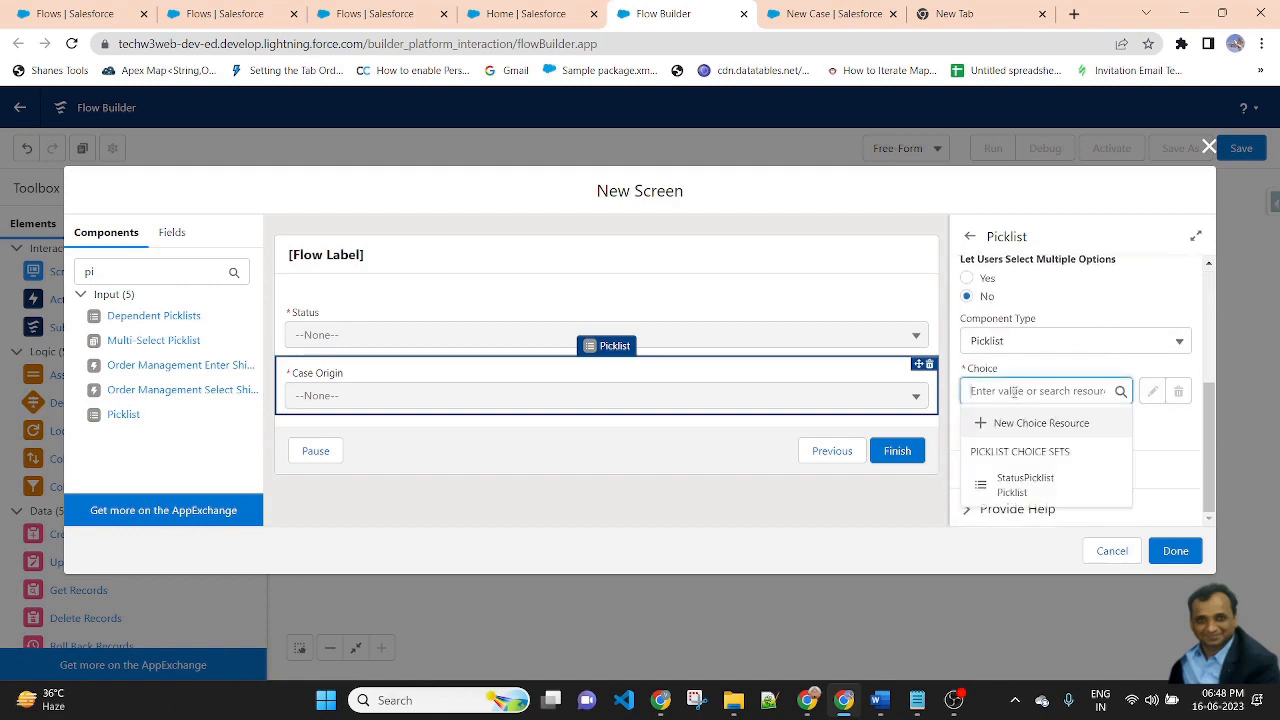
{"action": "left_click", "coordinate": [1043, 432]}
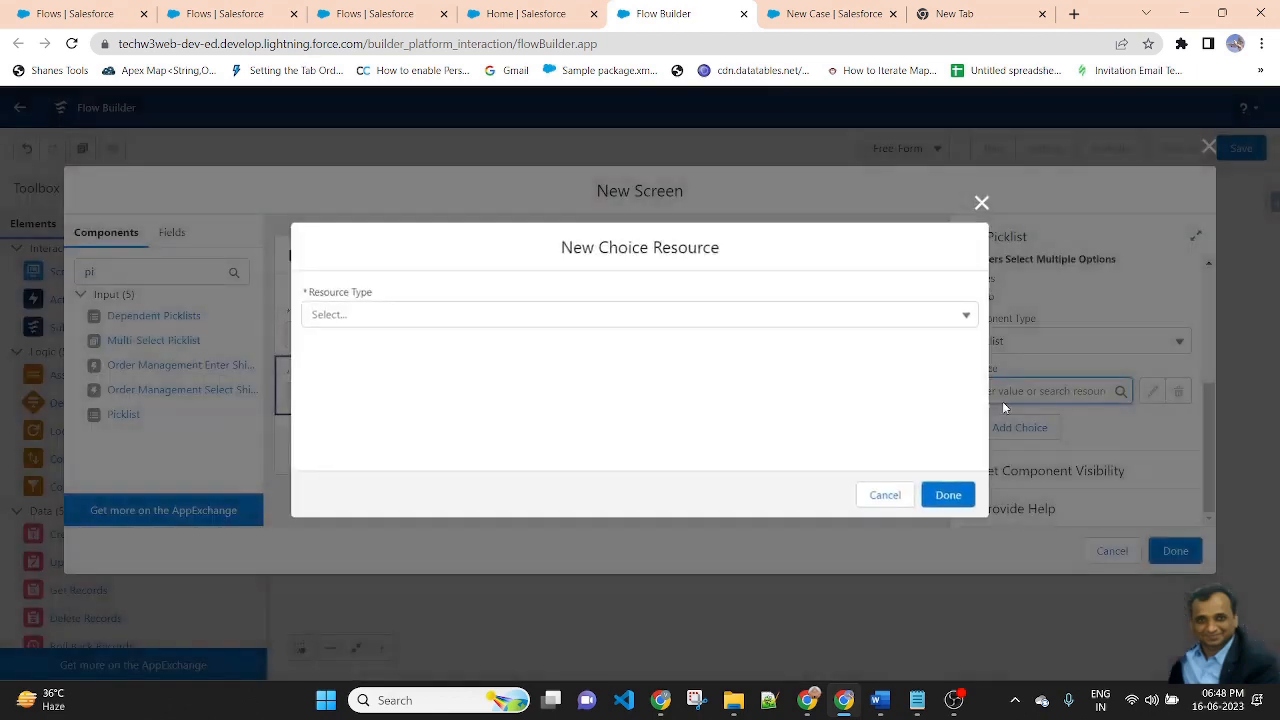
{"action": "left_click", "coordinate": [417, 318]}
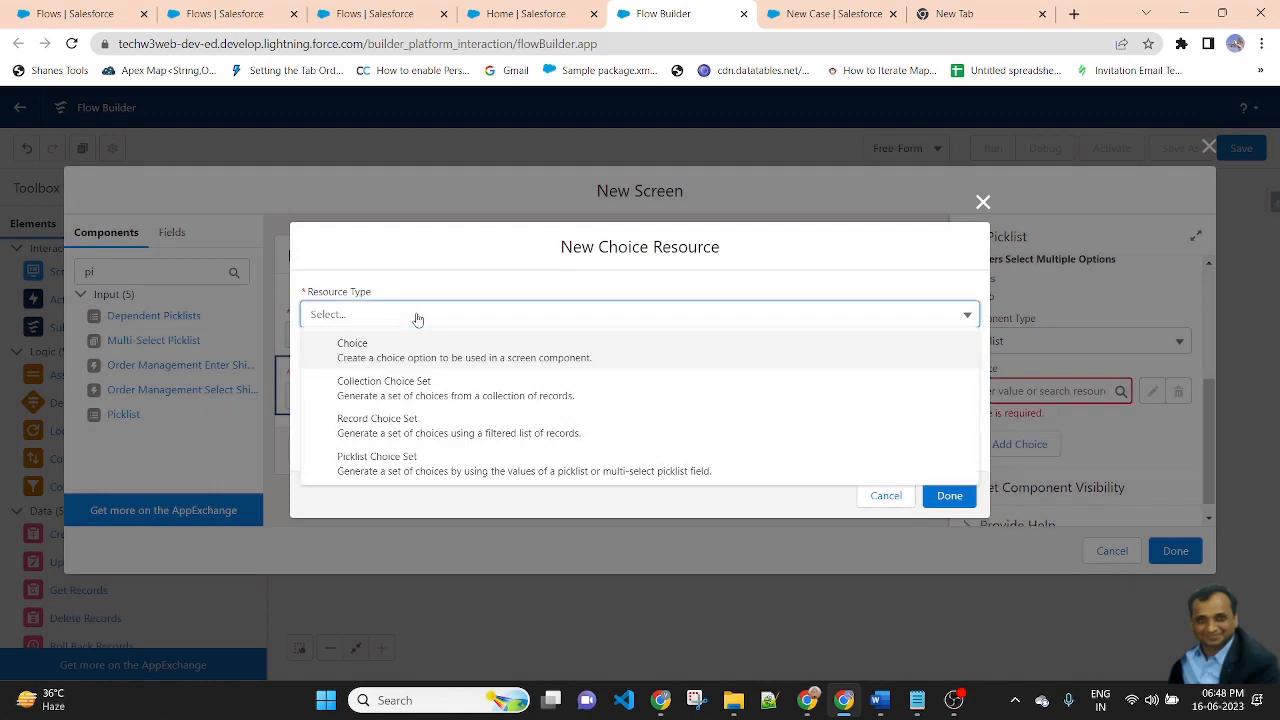
{"action": "left_click", "coordinate": [409, 466]}
{"action": "left_click", "coordinate": [369, 350]}
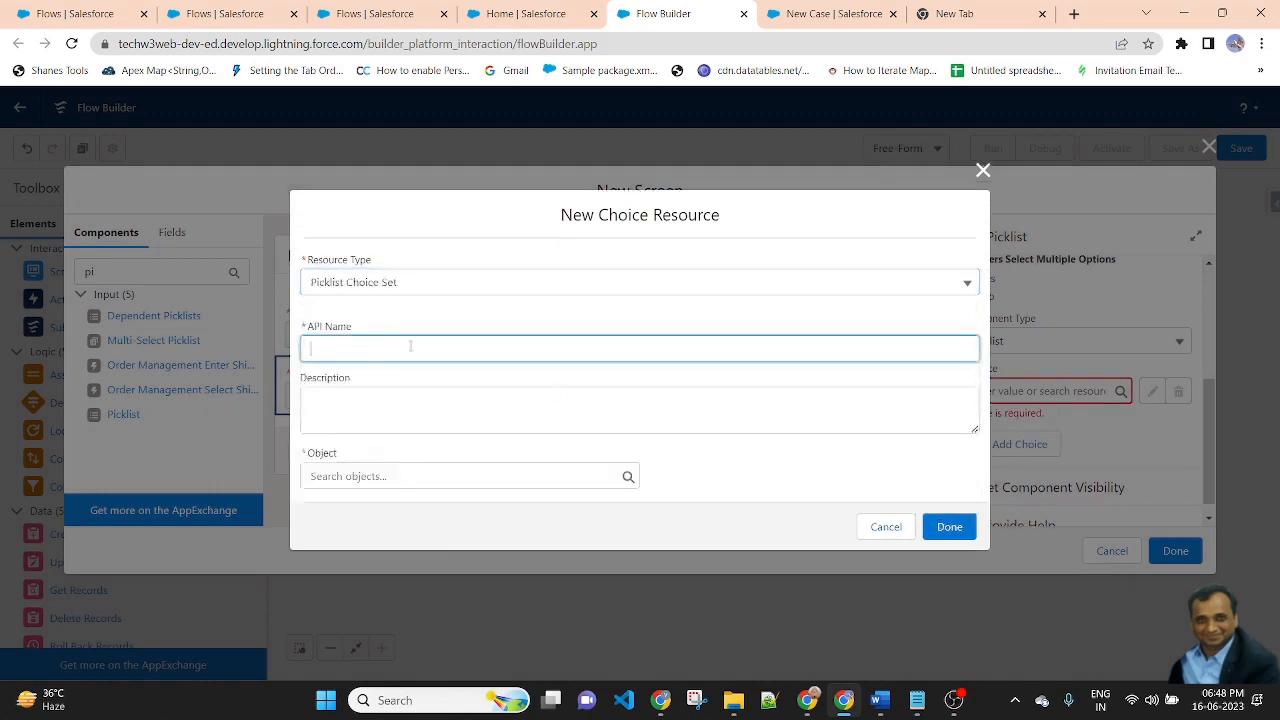
{"action": "key", "text": "ctrl+v"}
{"action": "key", "text": "BackSpace"}
{"action": "type", "text": "Picklist"}
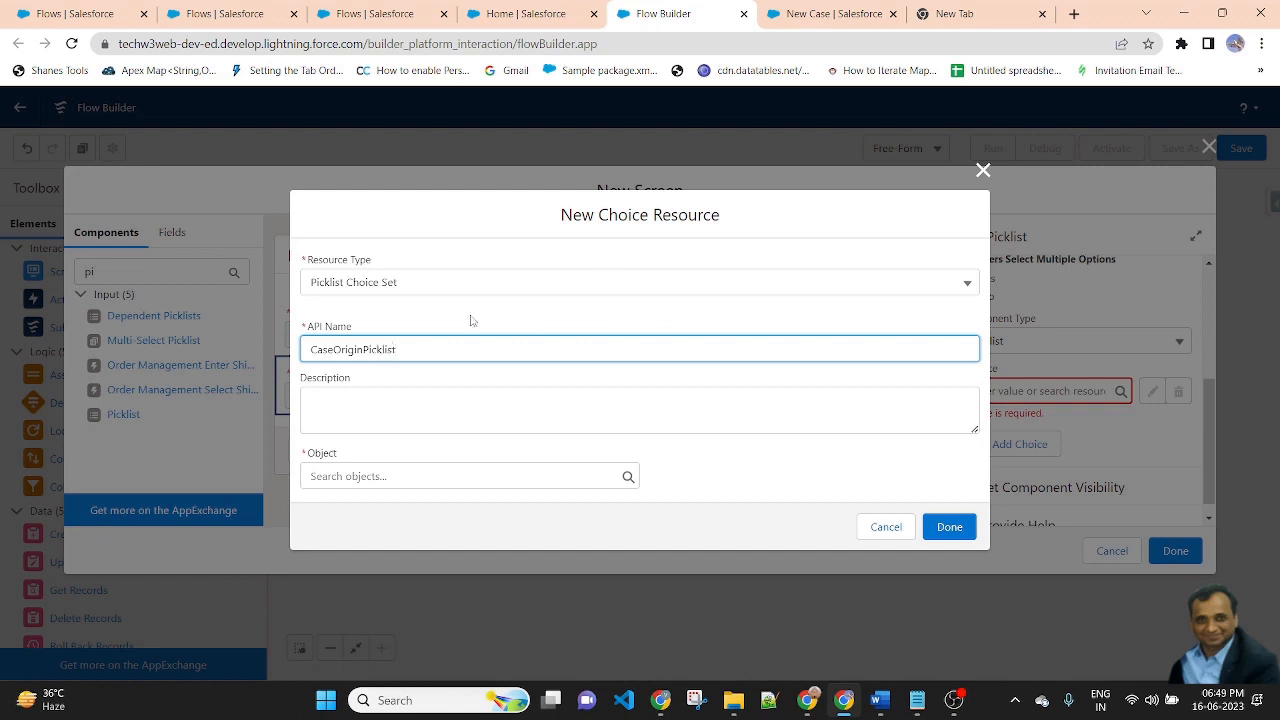
{"action": "left_click", "coordinate": [468, 318]}
Complete the CaseOriginPicklist choice set with the Case object, the Picklist data type and the Origin field
{"action": "left_click", "coordinate": [383, 474]}
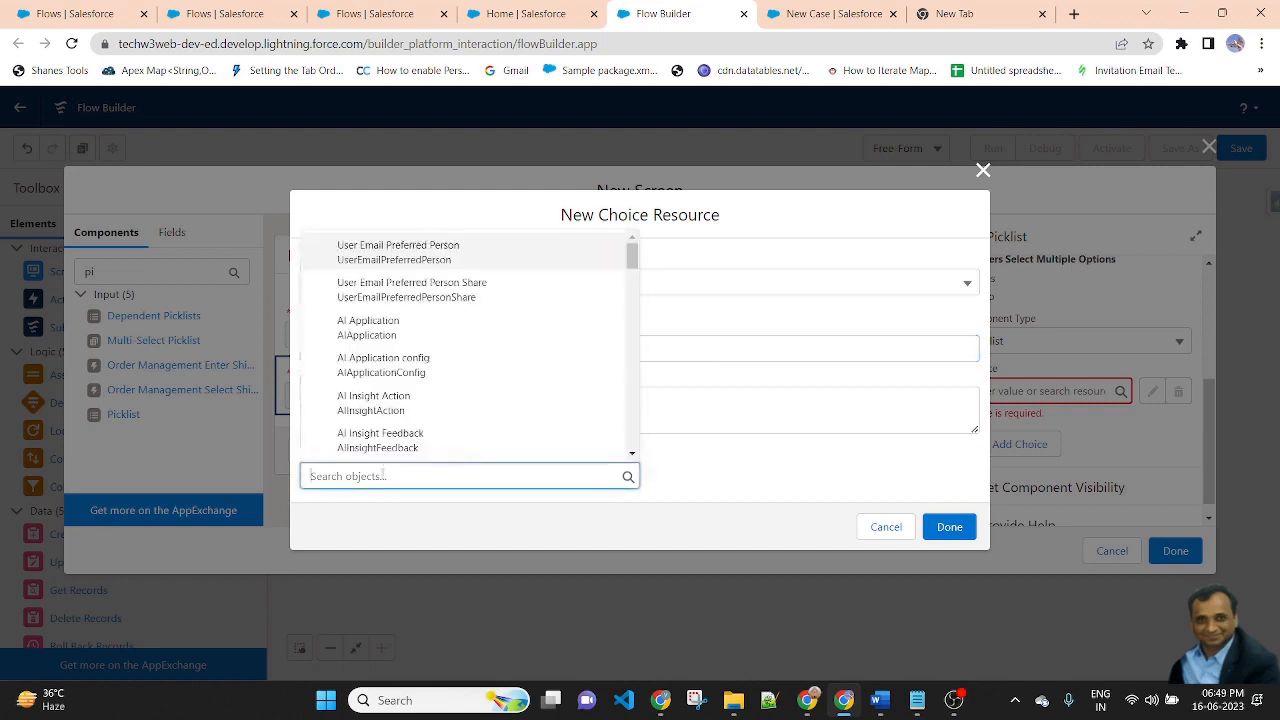
{"action": "type", "text": "case"}
{"action": "scroll", "coordinate": [505, 391], "scroll_direction": "down", "scroll_amount": 3}
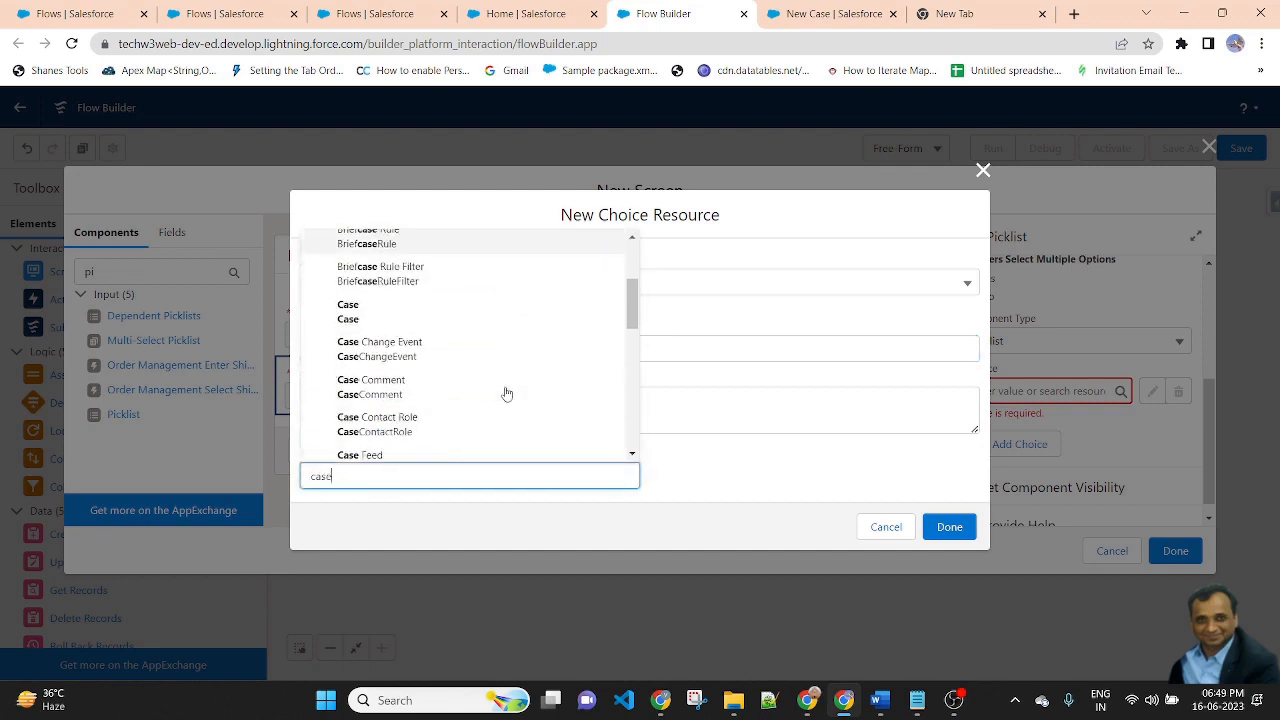
{"action": "left_click", "coordinate": [365, 318]}
{"action": "left_click", "coordinate": [375, 476]}
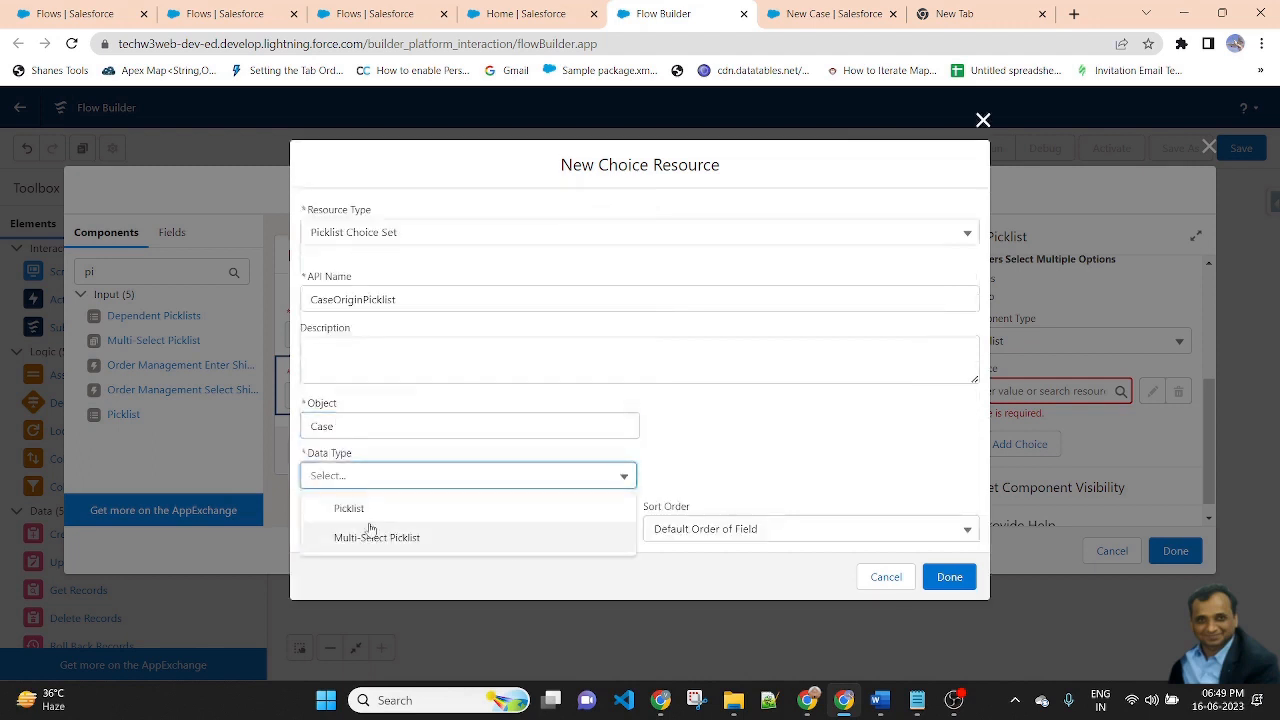
{"action": "left_click", "coordinate": [350, 506]}
{"action": "left_click", "coordinate": [393, 530]}
{"action": "type", "text": "Case Origin"}
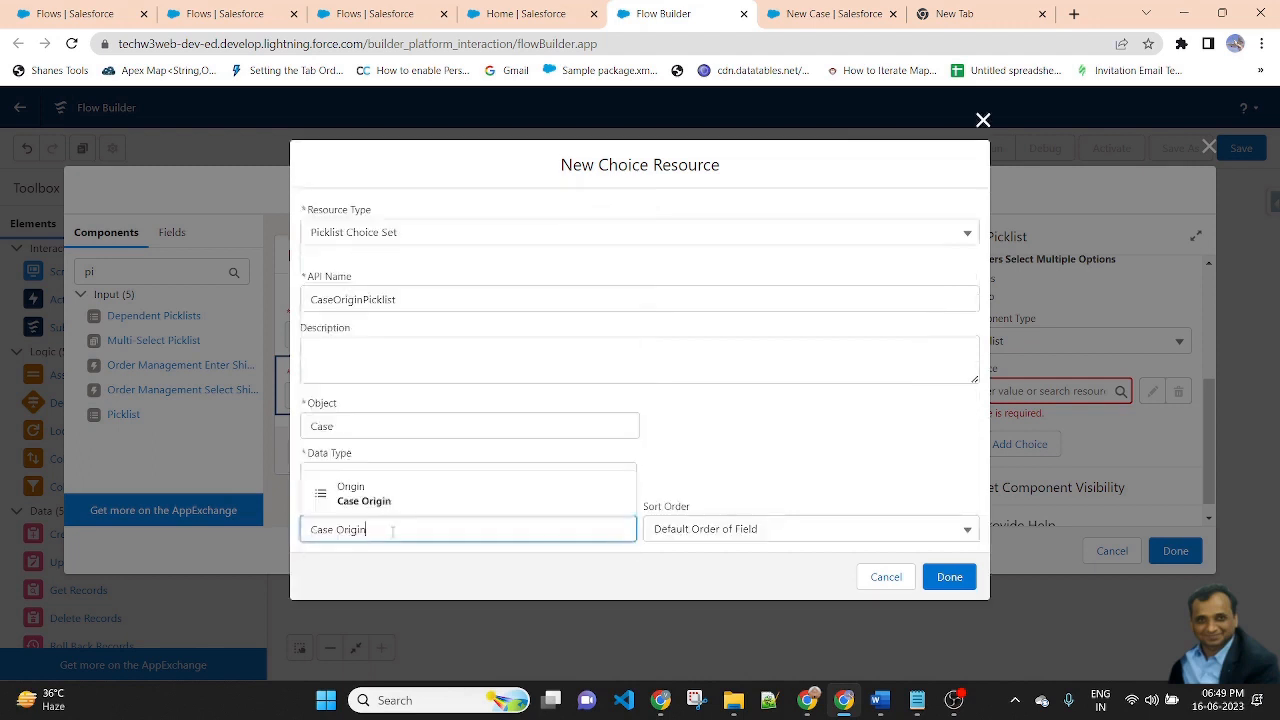
{"action": "left_click", "coordinate": [381, 496]}
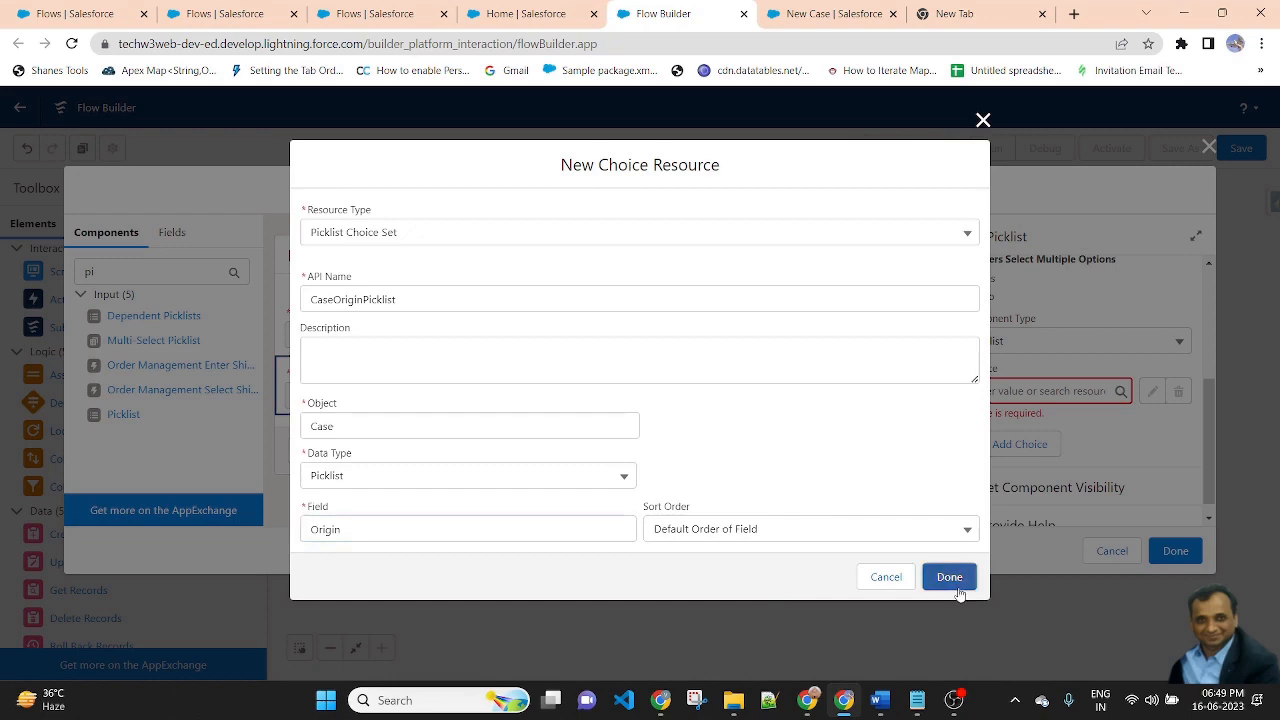
{"action": "left_click", "coordinate": [955, 580]}
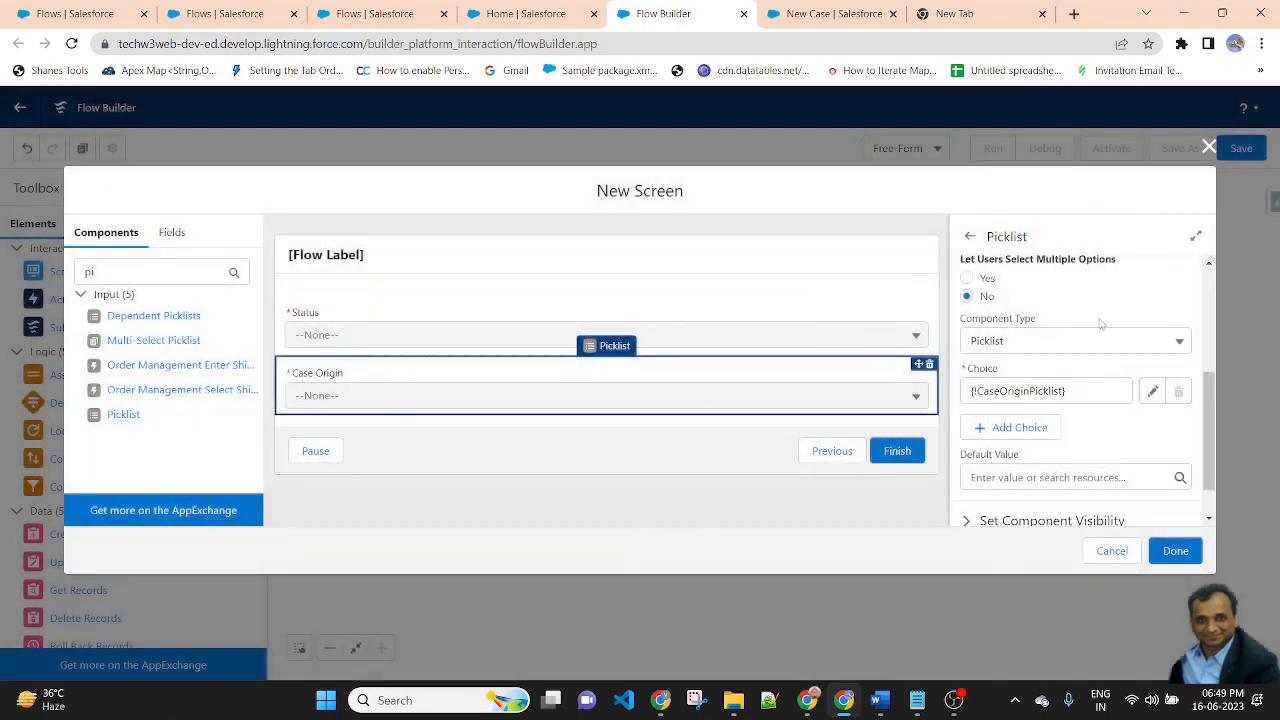
Finish the CaseDetails screen and connect the Start element to it on the canvas
{"action": "scroll", "coordinate": [1085, 335], "scroll_direction": "up", "scroll_amount": 3}
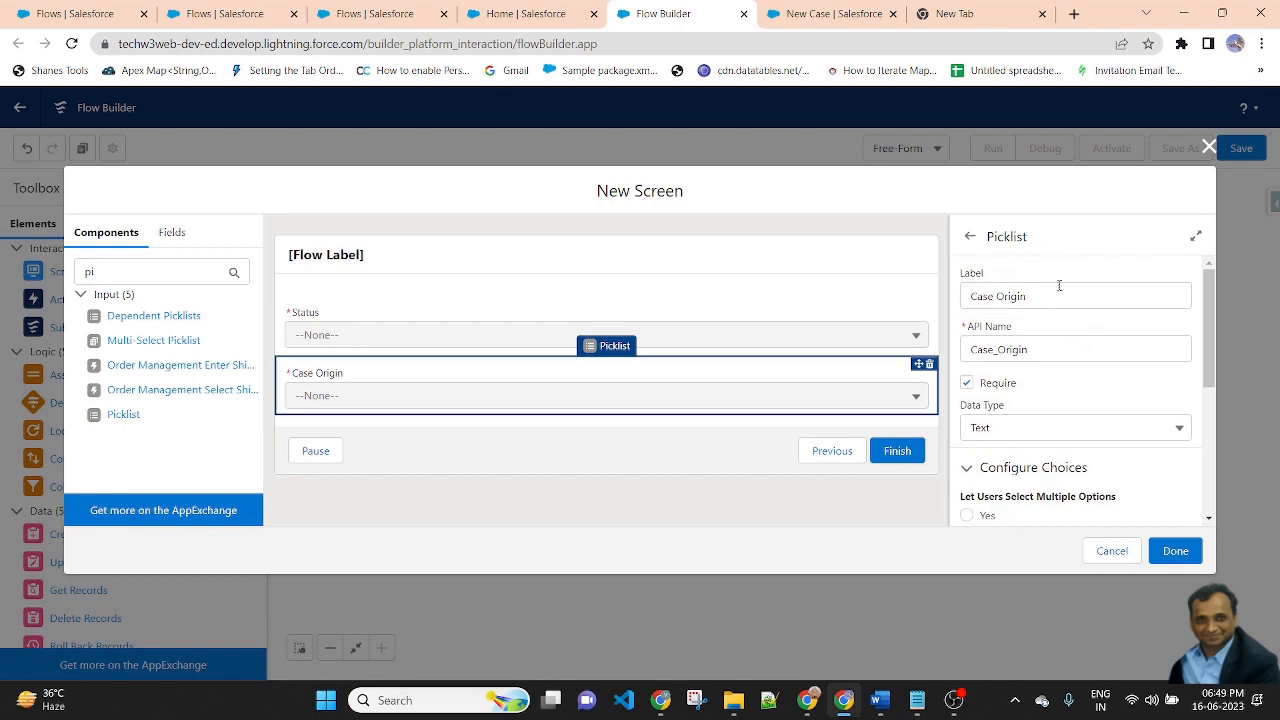
{"action": "left_click", "coordinate": [362, 326]}
{"action": "left_click", "coordinate": [362, 390]}
{"action": "left_click", "coordinate": [1184, 560]}
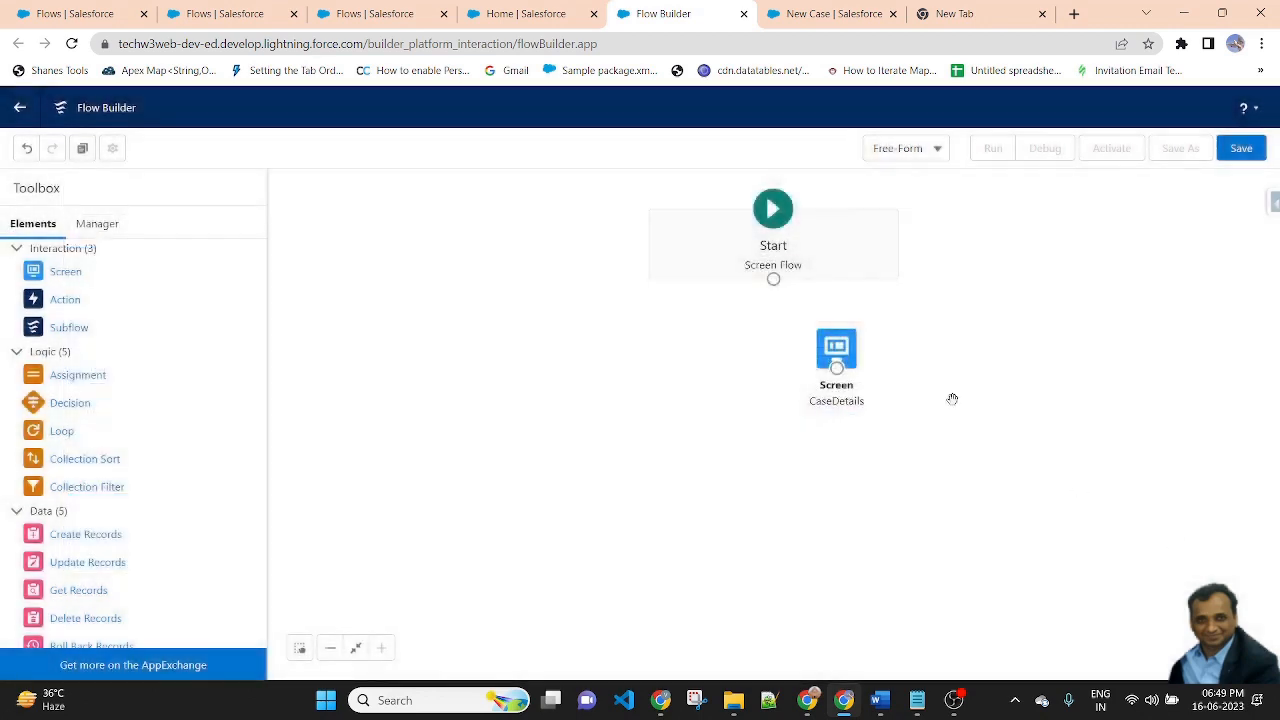
{"action": "left_click_drag", "start_coordinate": [836, 350], "coordinate": [802, 355]}
{"action": "left_click_drag", "start_coordinate": [774, 283], "coordinate": [803, 372]}
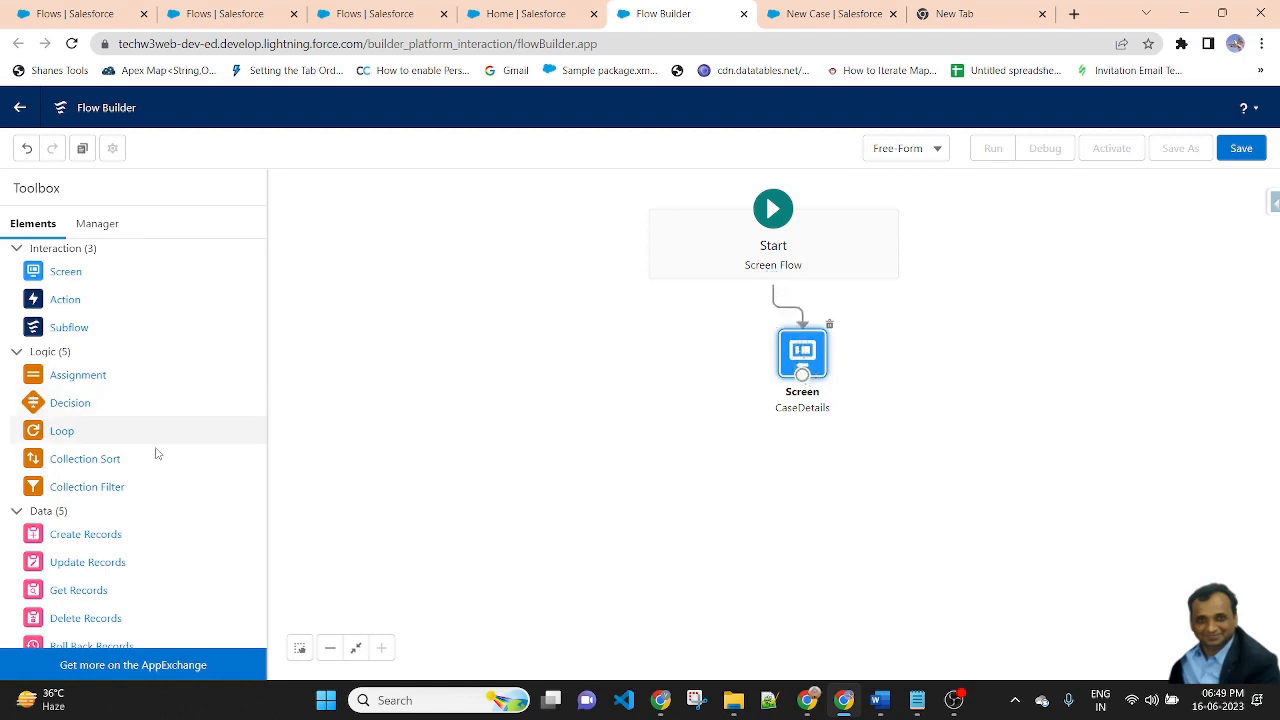
Start a Create Records element labelled createCaseRecord for one record, with its fields set from separate resources and literal values
{"action": "left_click_drag", "start_coordinate": [76, 542], "coordinate": [977, 482]}
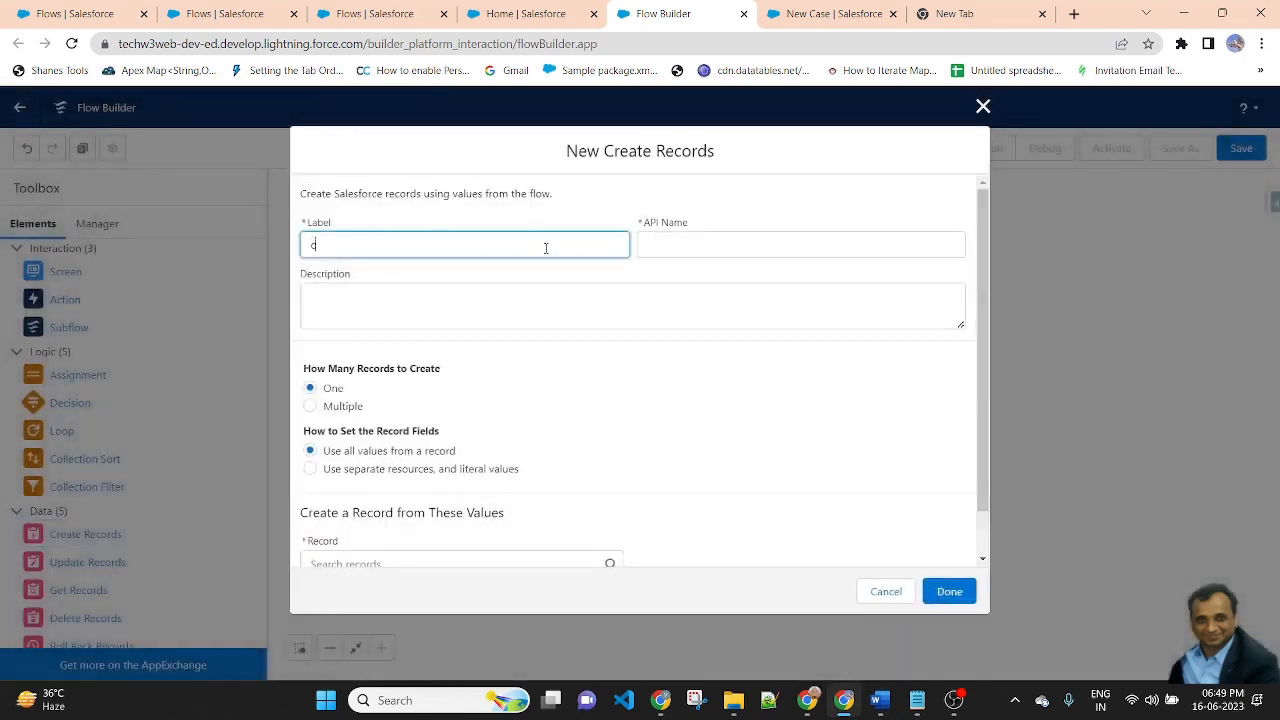
{"action": "type", "text": "createCaseRecord"}
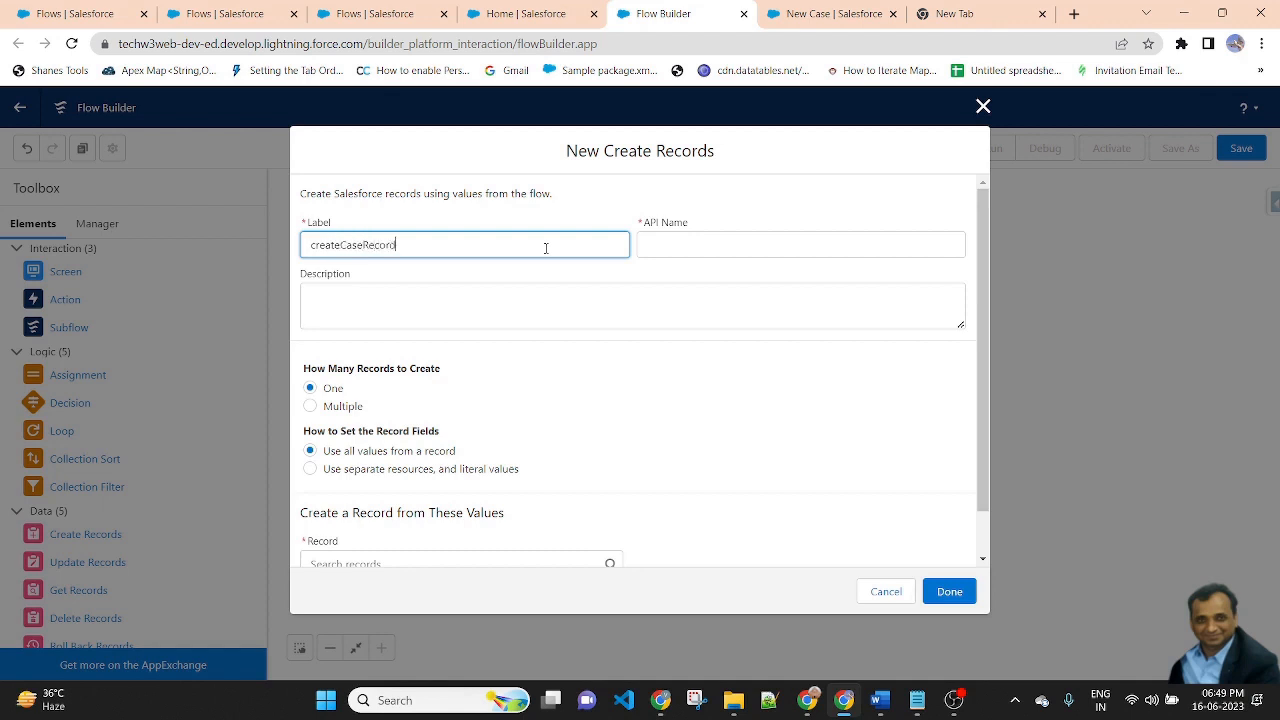
{"action": "left_click", "coordinate": [628, 180]}
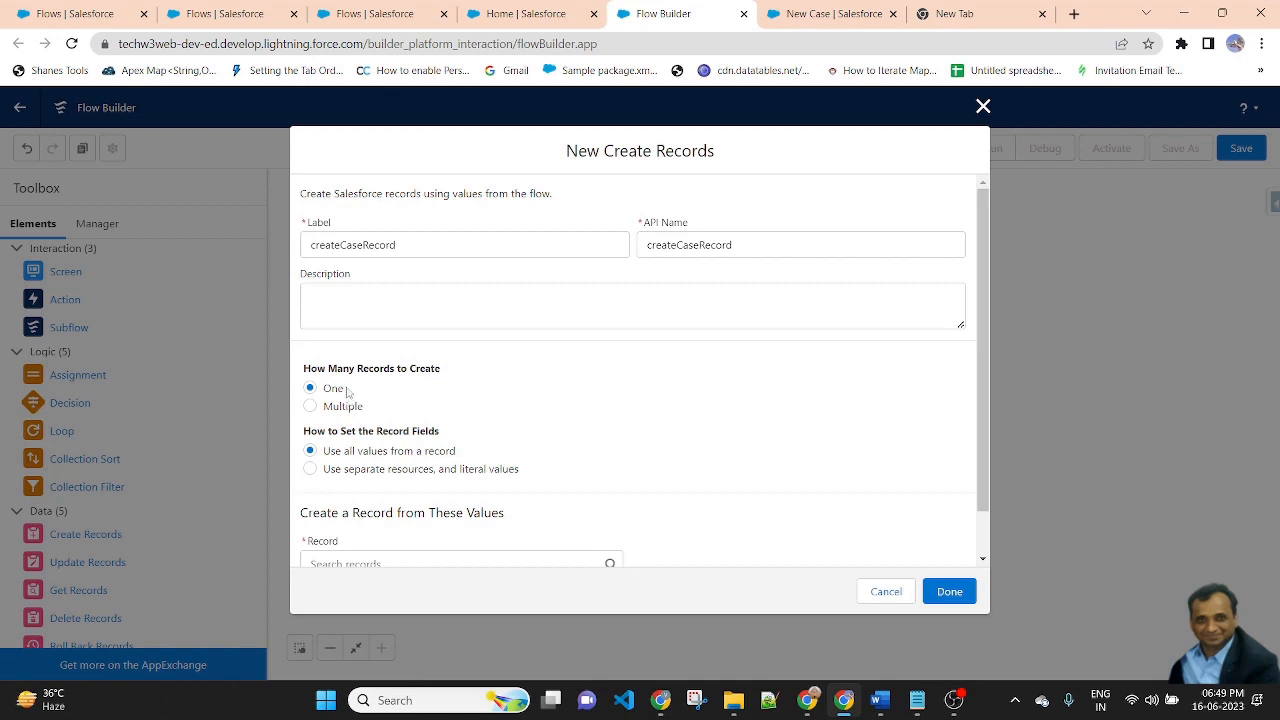
{"action": "scroll", "coordinate": [740, 491], "scroll_direction": "down", "scroll_amount": 1}
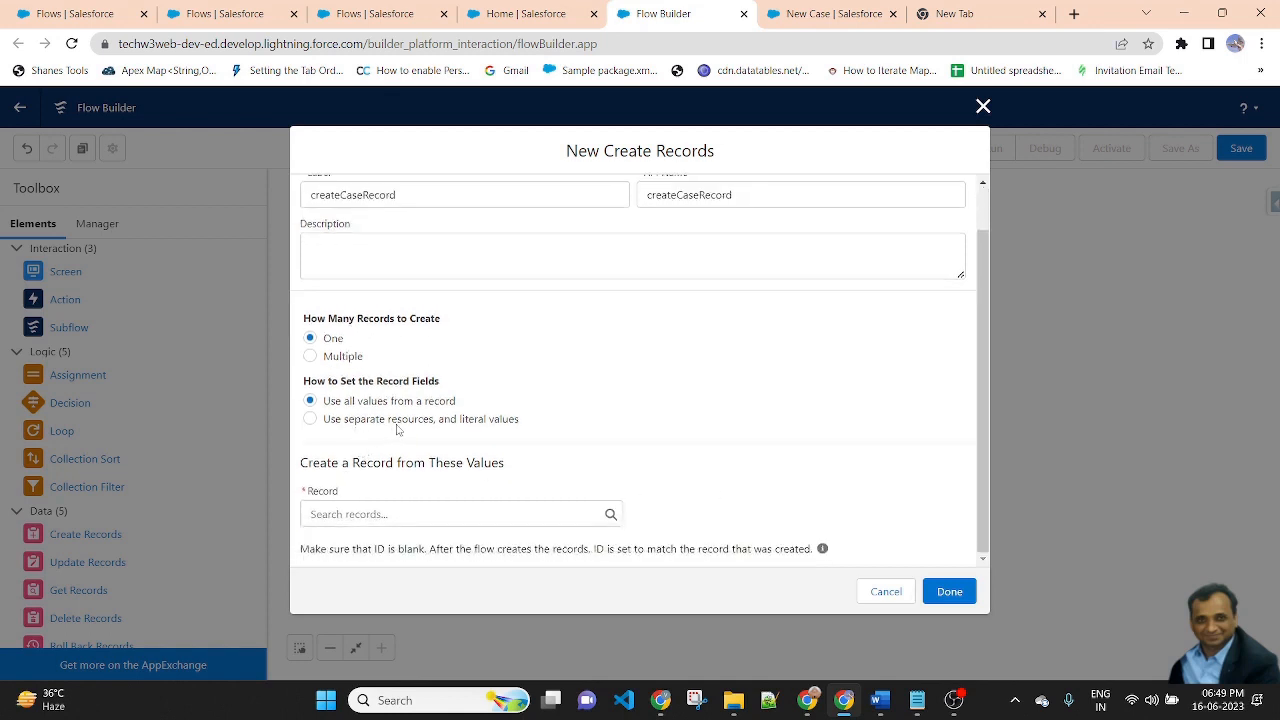
{"action": "left_click", "coordinate": [326, 421]}
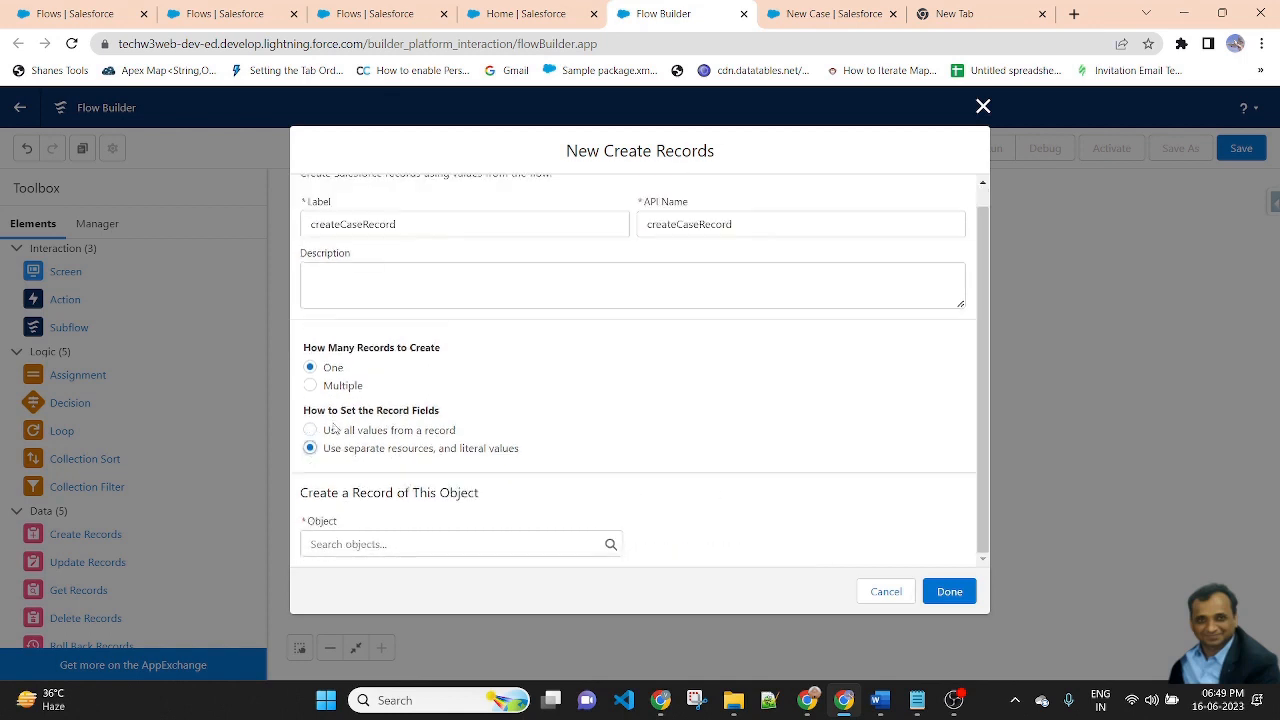
Set Case as the object of the record that the createCaseRecord element creates
{"action": "left_click", "coordinate": [441, 543]}
{"action": "type", "text": "case"}
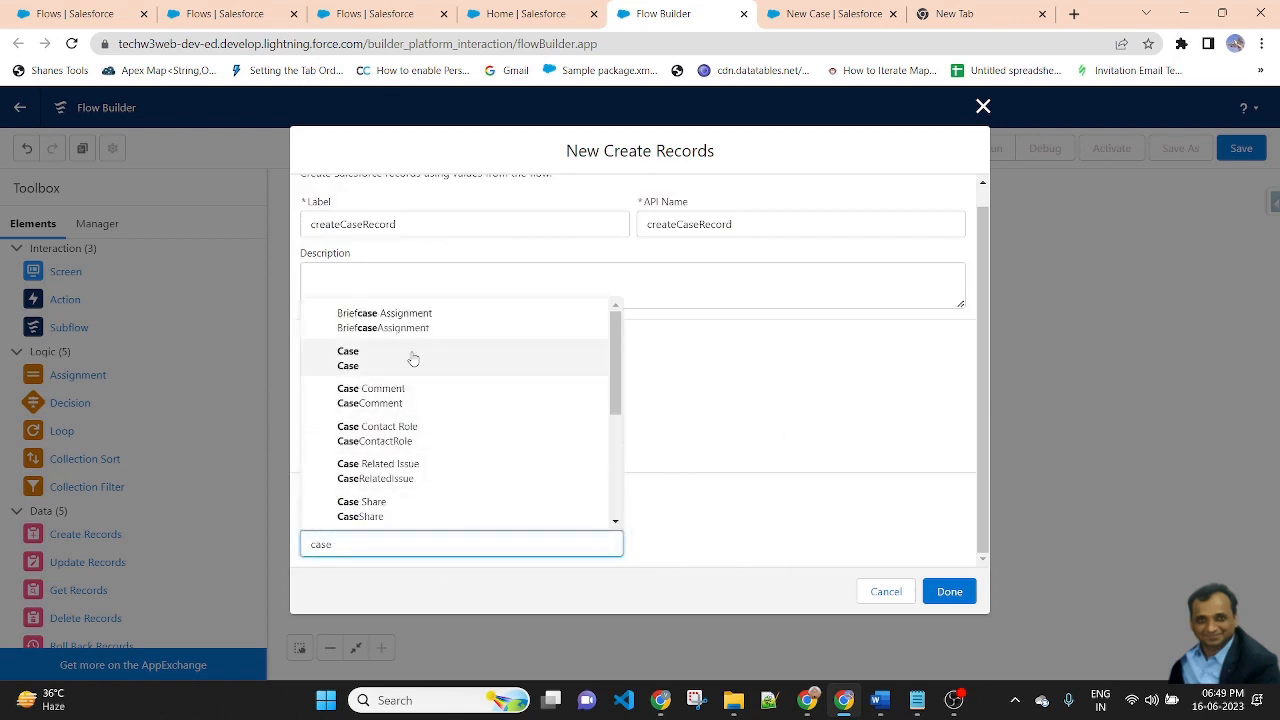
{"action": "left_click", "coordinate": [413, 358]}
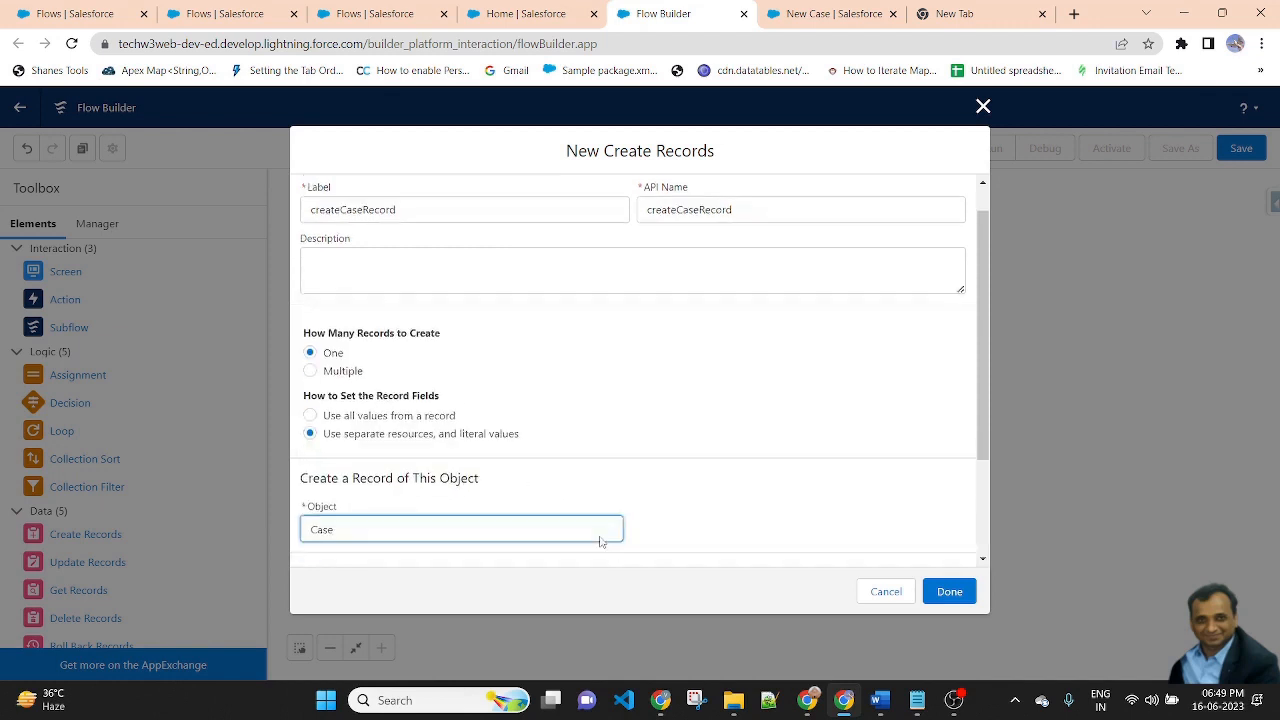
{"action": "scroll", "coordinate": [631, 515], "scroll_direction": "down", "scroll_amount": 2}
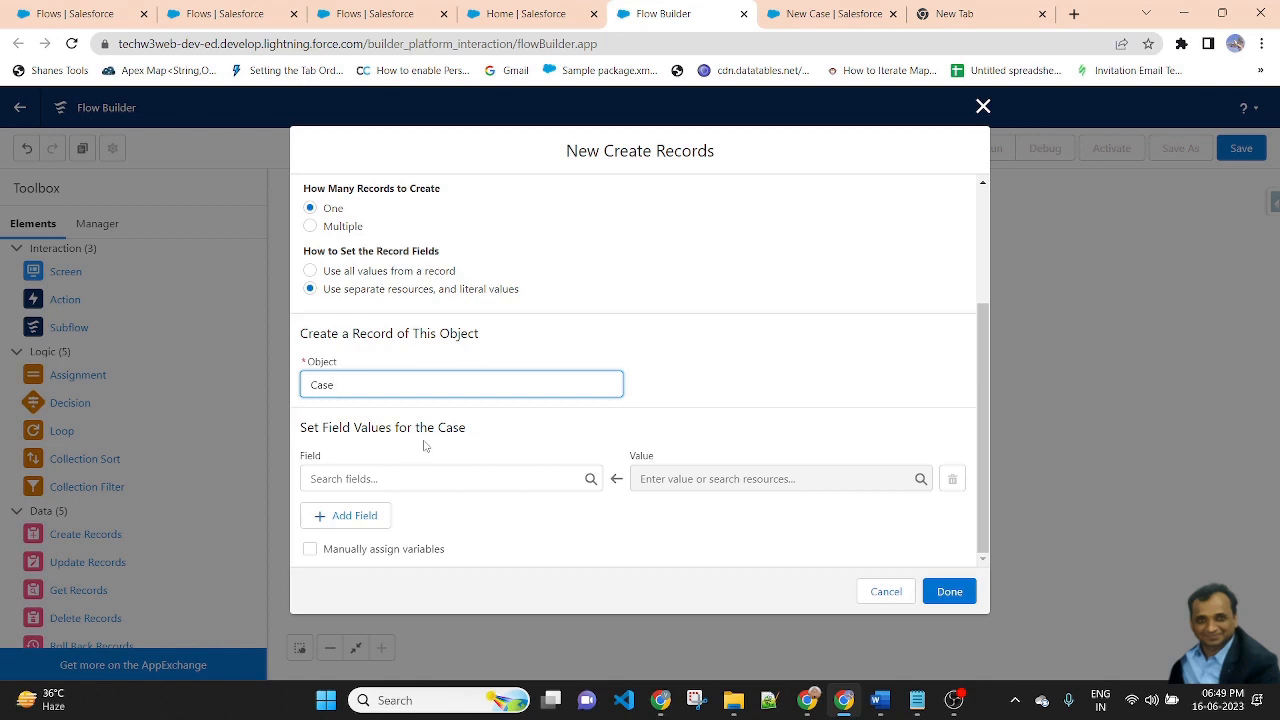
{"action": "left_click", "coordinate": [487, 441]}
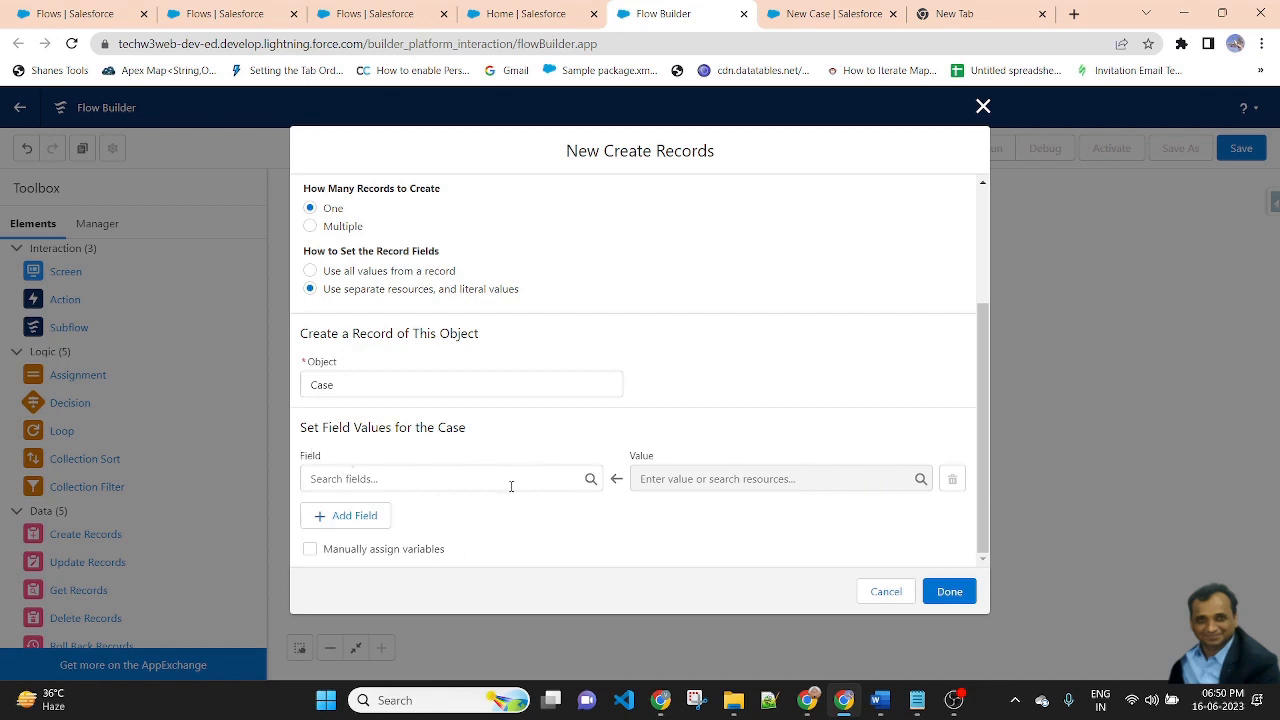
{"action": "left_click", "coordinate": [428, 479]}
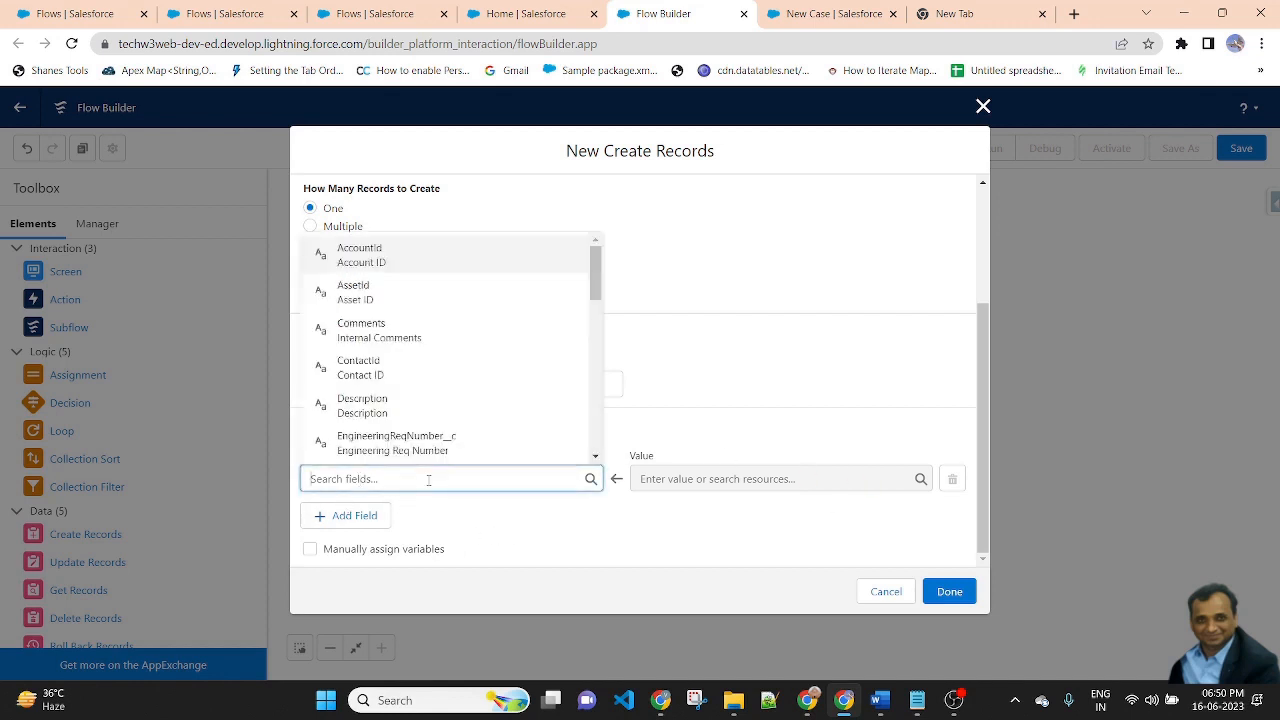
{"action": "type", "text": "t"}
{"action": "key", "text": "BackSpace"}
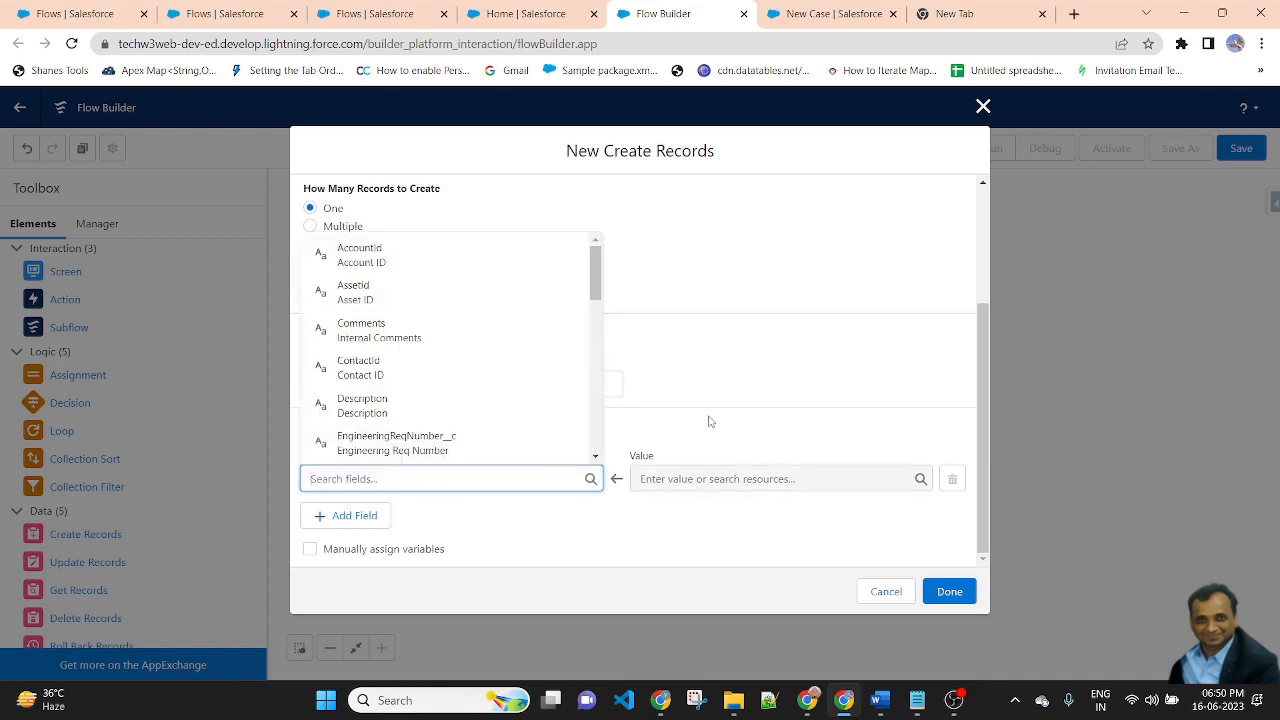
{"action": "left_click", "coordinate": [763, 406]}
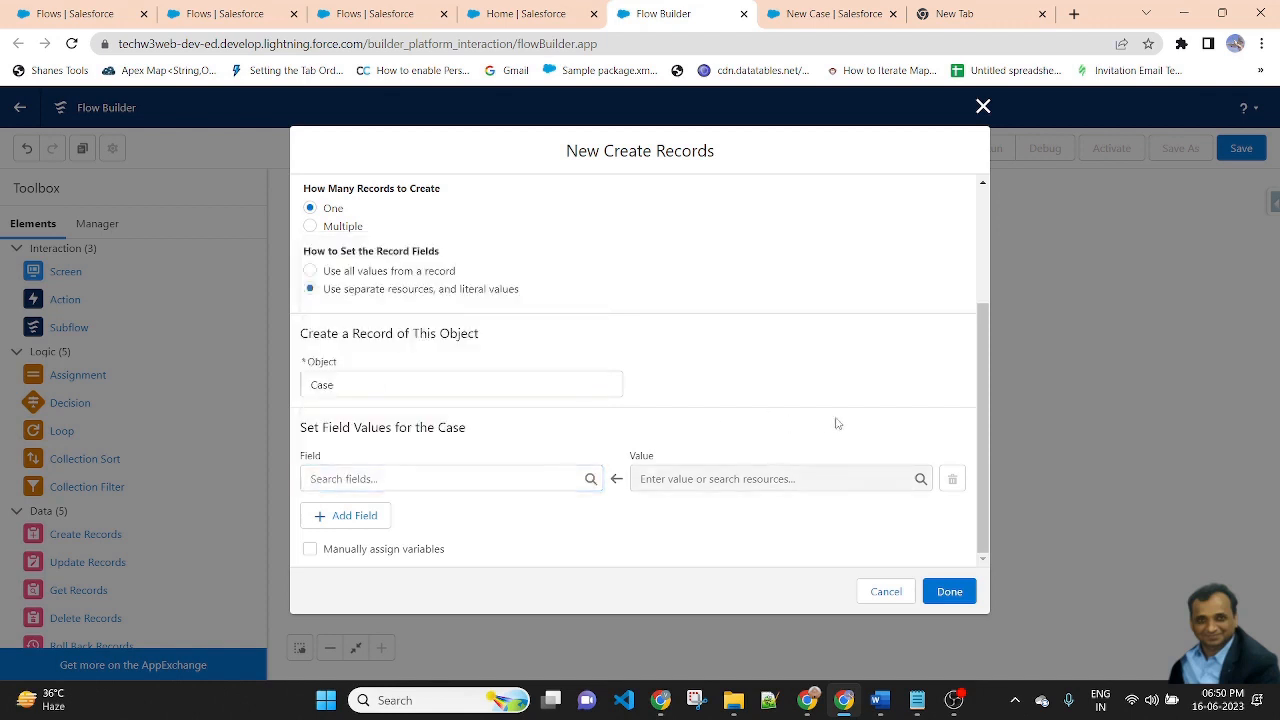
{"action": "left_click", "coordinate": [385, 469]}
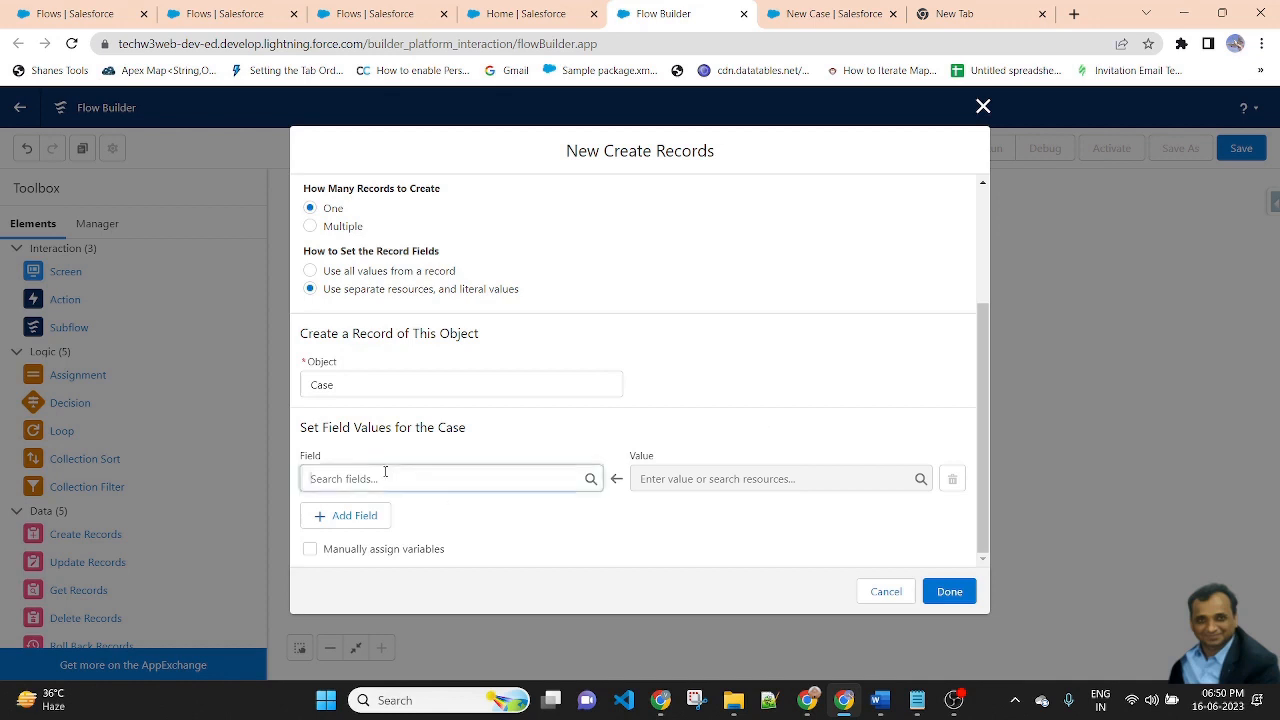
Check the required fields on the New Case form and map the Status field to the Status screen component
{"action": "left_click", "coordinate": [865, 12]}
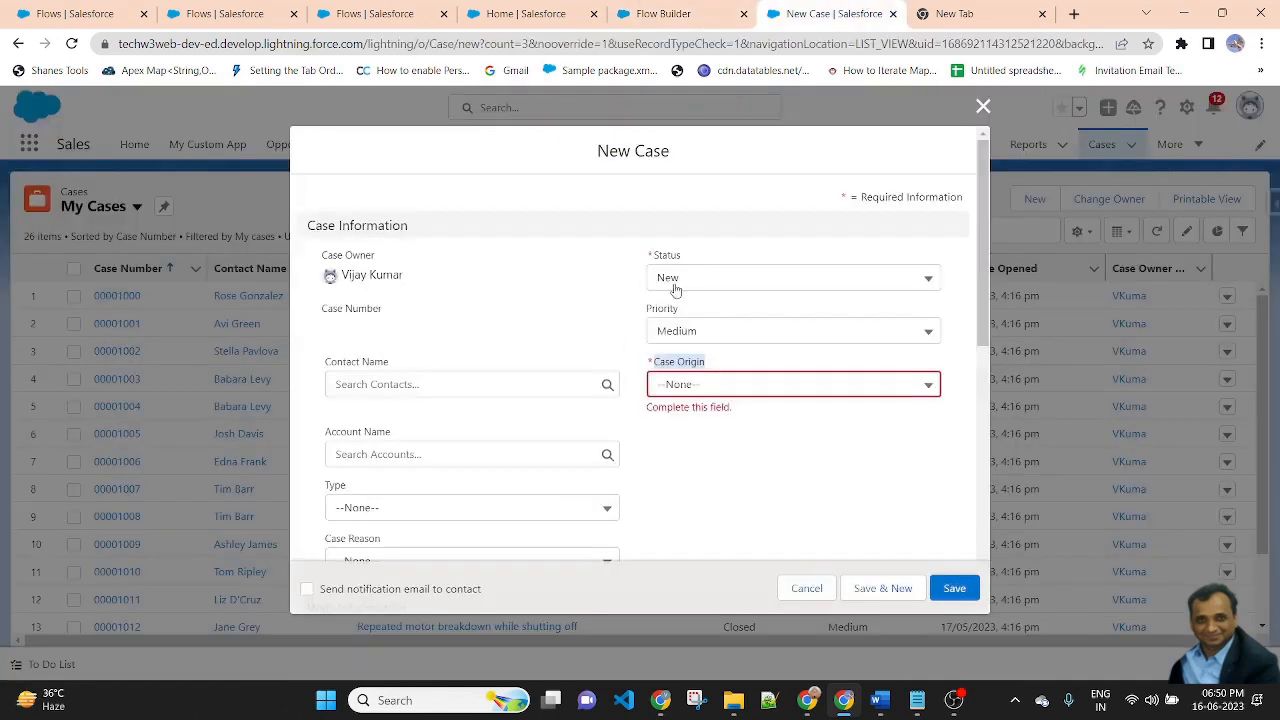
{"action": "left_click", "coordinate": [710, 147]}
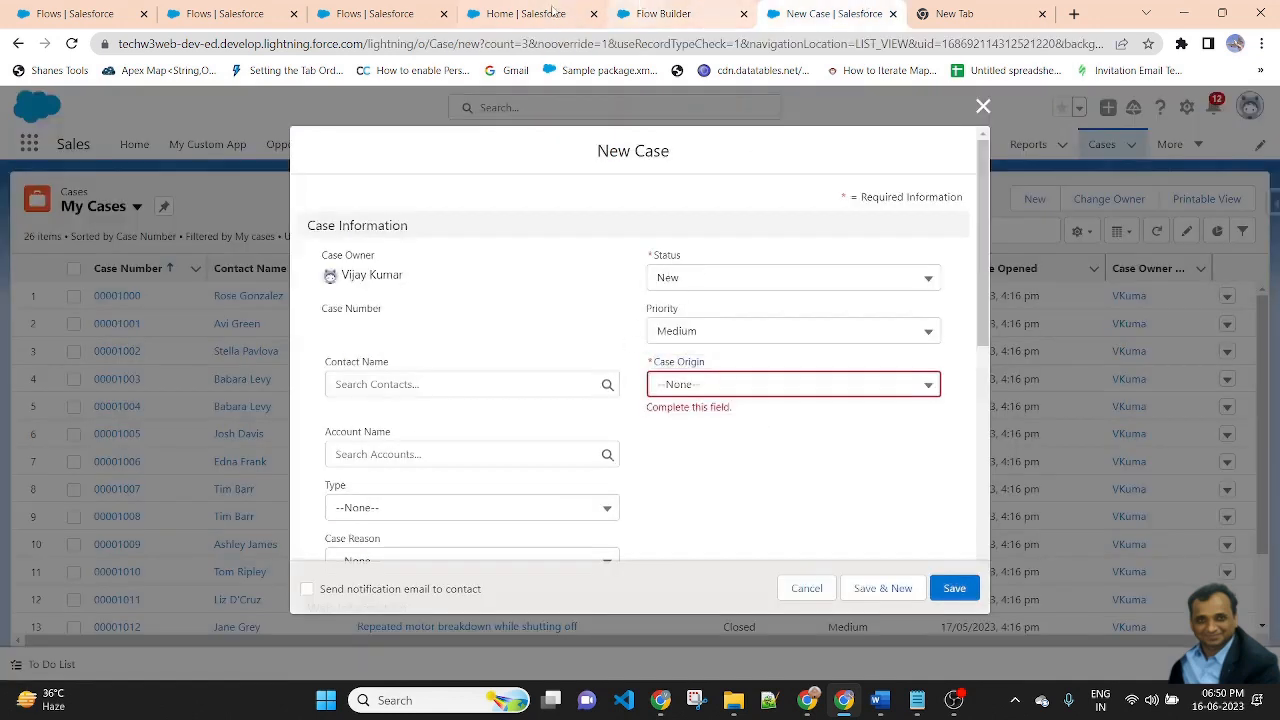
{"action": "left_click", "coordinate": [663, 13]}
{"action": "left_click", "coordinate": [388, 479]}
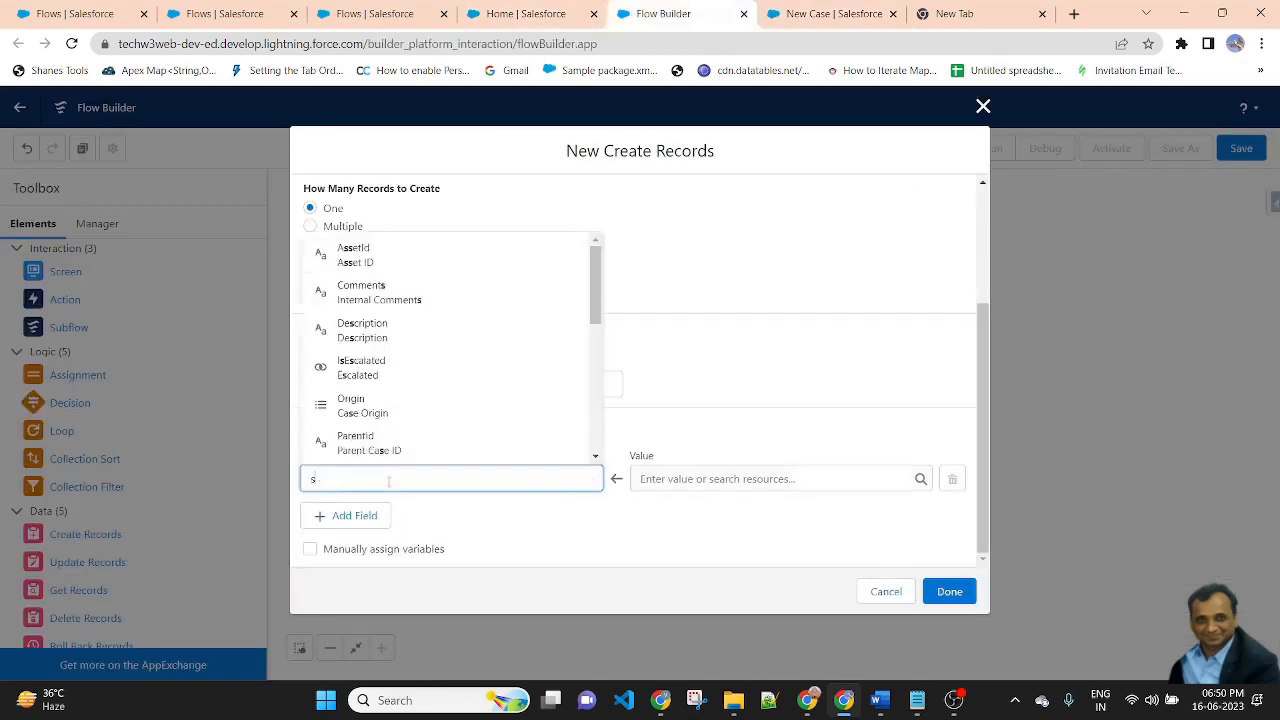
{"action": "type", "text": "stat"}
{"action": "left_click", "coordinate": [345, 437]}
{"action": "left_click", "coordinate": [717, 478]}
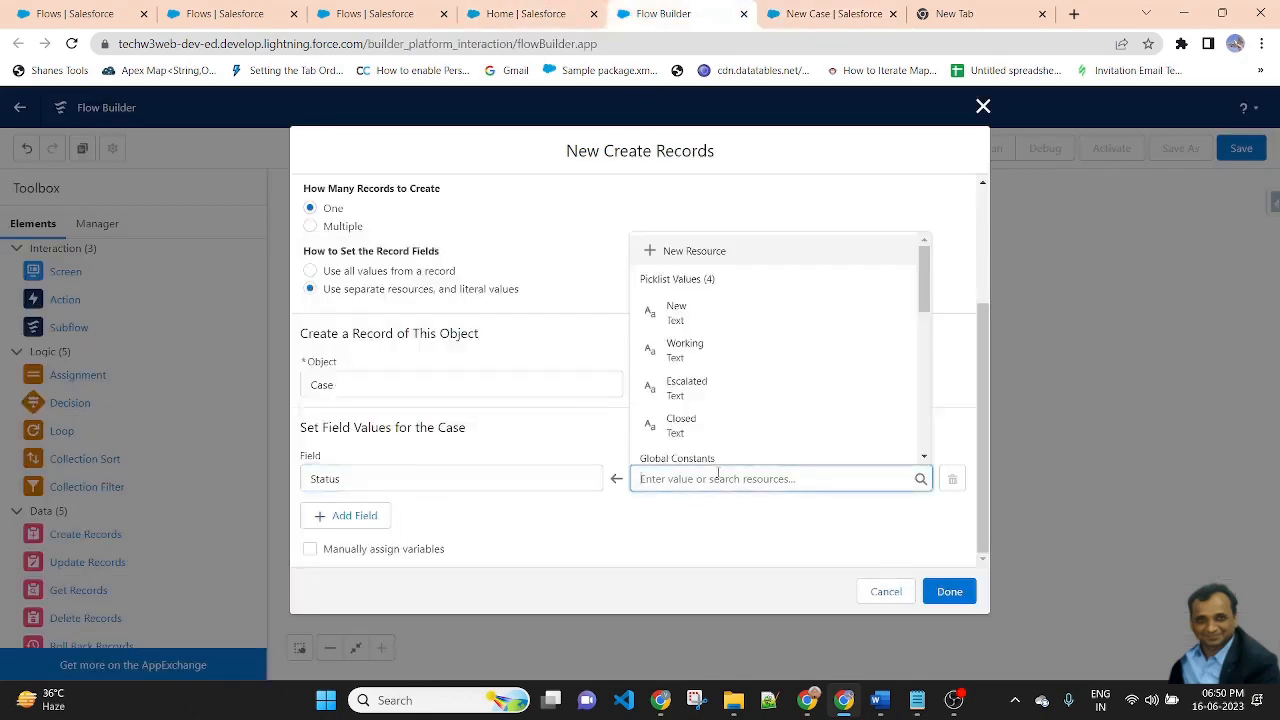
{"action": "scroll", "coordinate": [790, 340], "scroll_direction": "down", "scroll_amount": 5}
{"action": "scroll", "coordinate": [800, 345], "scroll_direction": "up", "scroll_amount": 5}
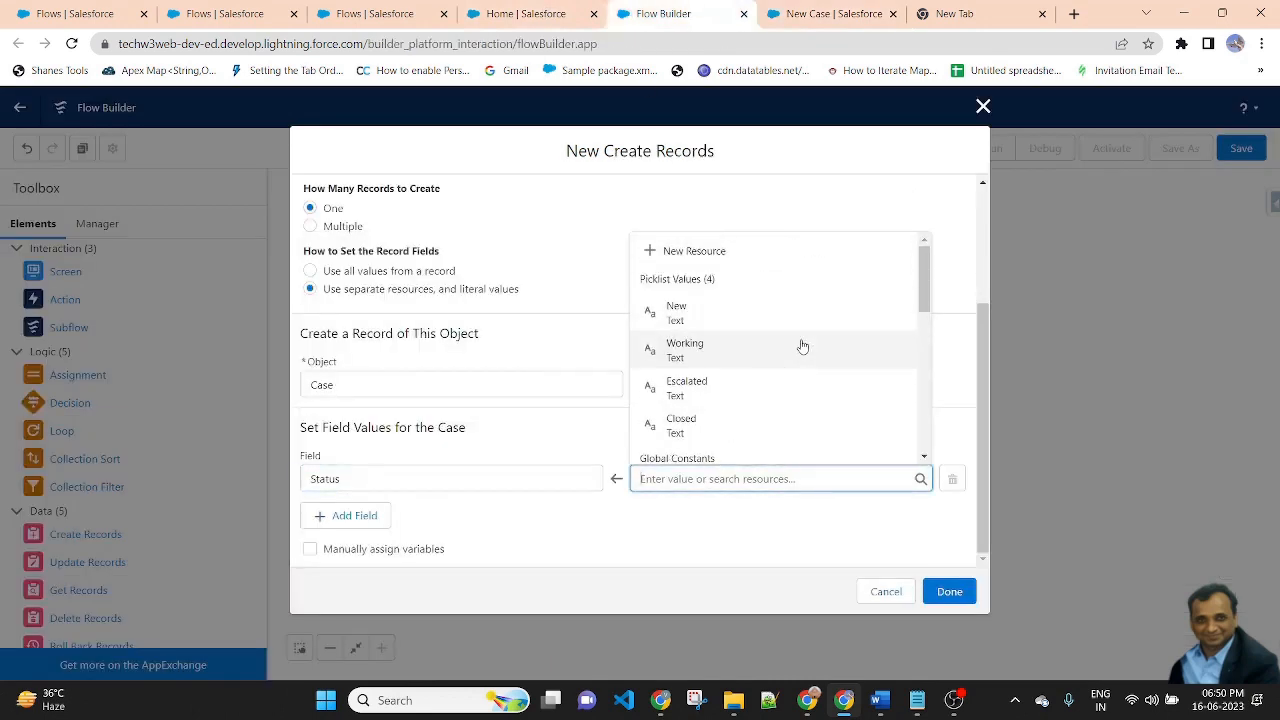
{"action": "type", "text": "sta"}
{"action": "left_click", "coordinate": [712, 448]}
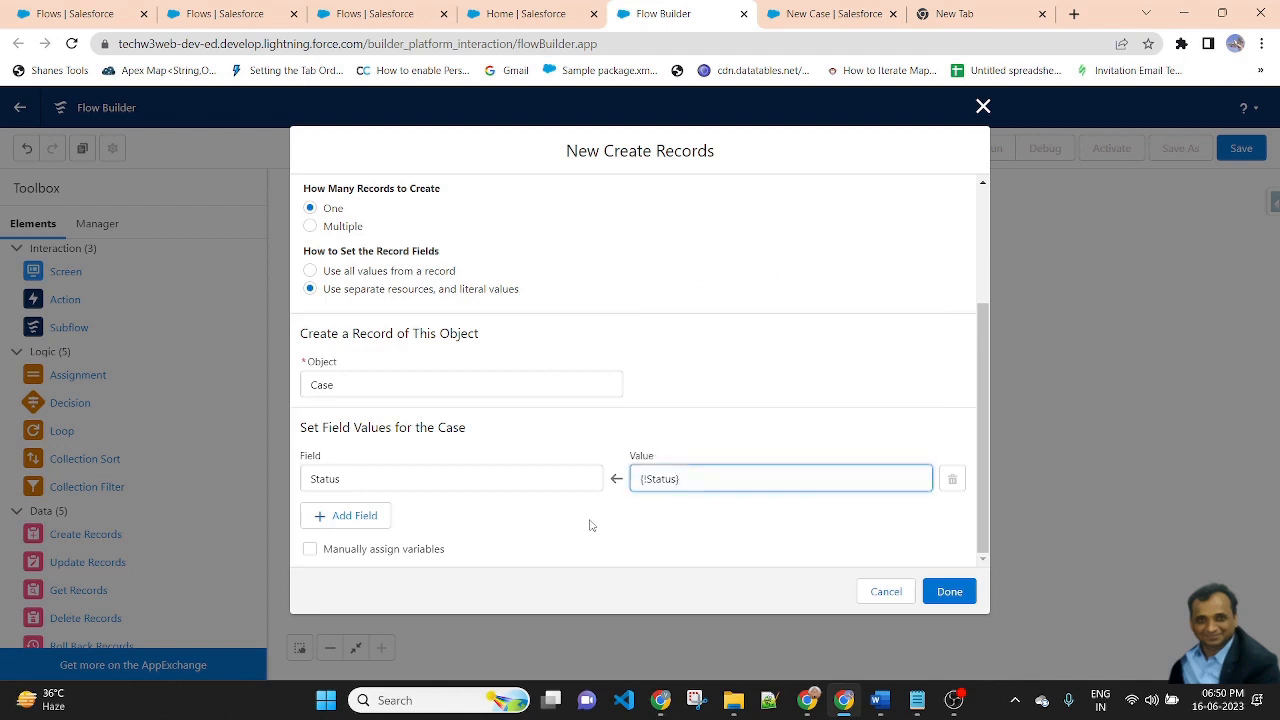
Add a second field assignment that maps the Case's Origin field to the Case_Origin screen component
{"action": "left_click", "coordinate": [345, 515]}
{"action": "scroll", "coordinate": [345, 515], "scroll_direction": "down", "scroll_amount": 1}
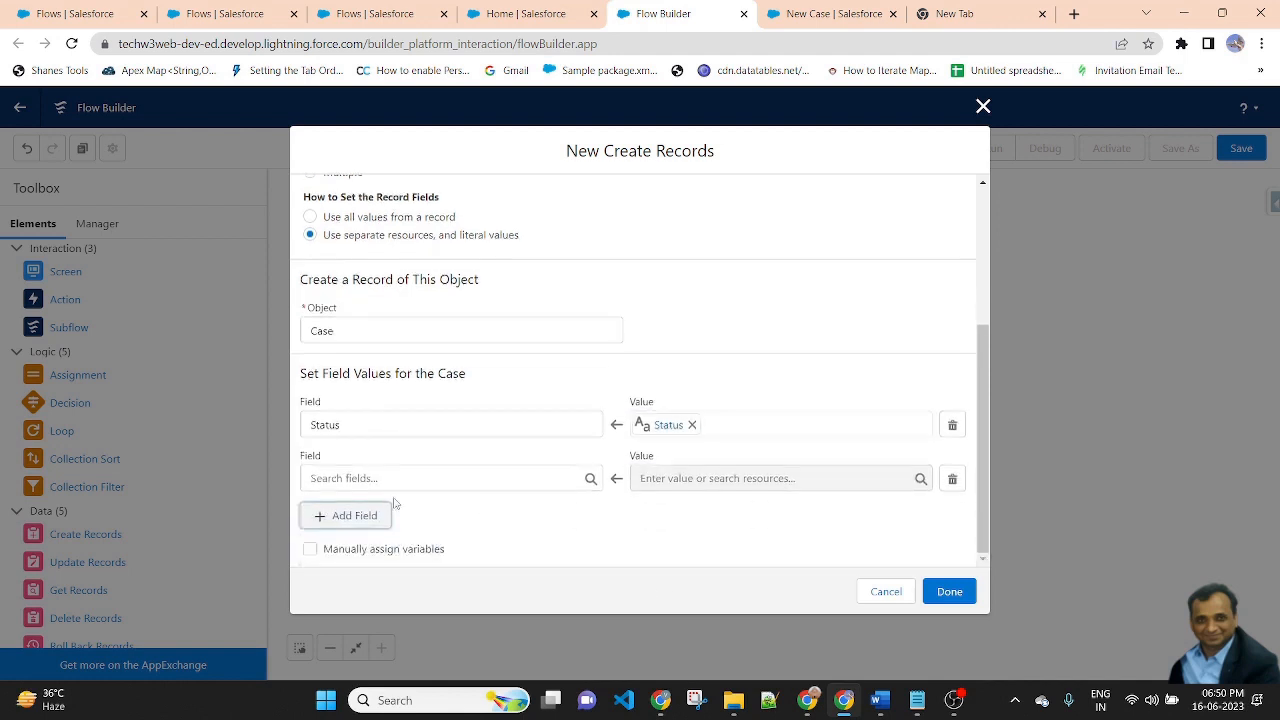
{"action": "left_click", "coordinate": [828, 12]}
{"action": "left_click", "coordinate": [663, 13]}
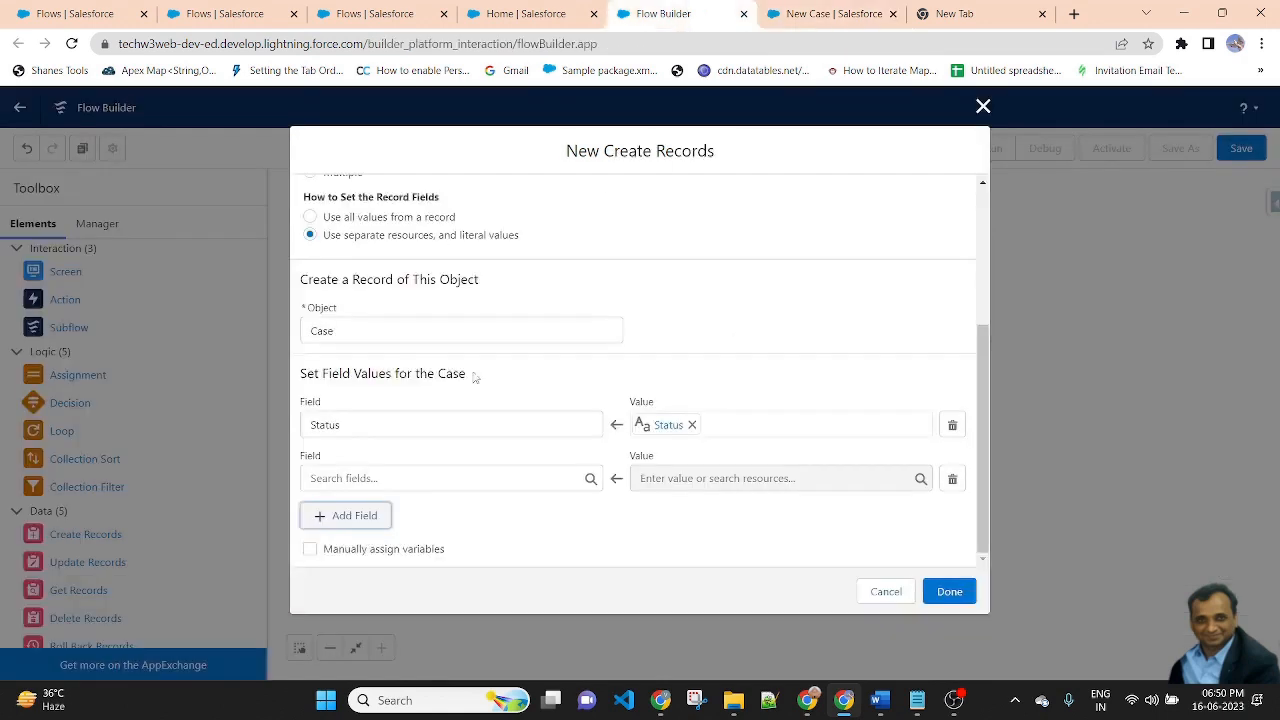
{"action": "left_click", "coordinate": [383, 479]}
{"action": "type", "text": "case"}
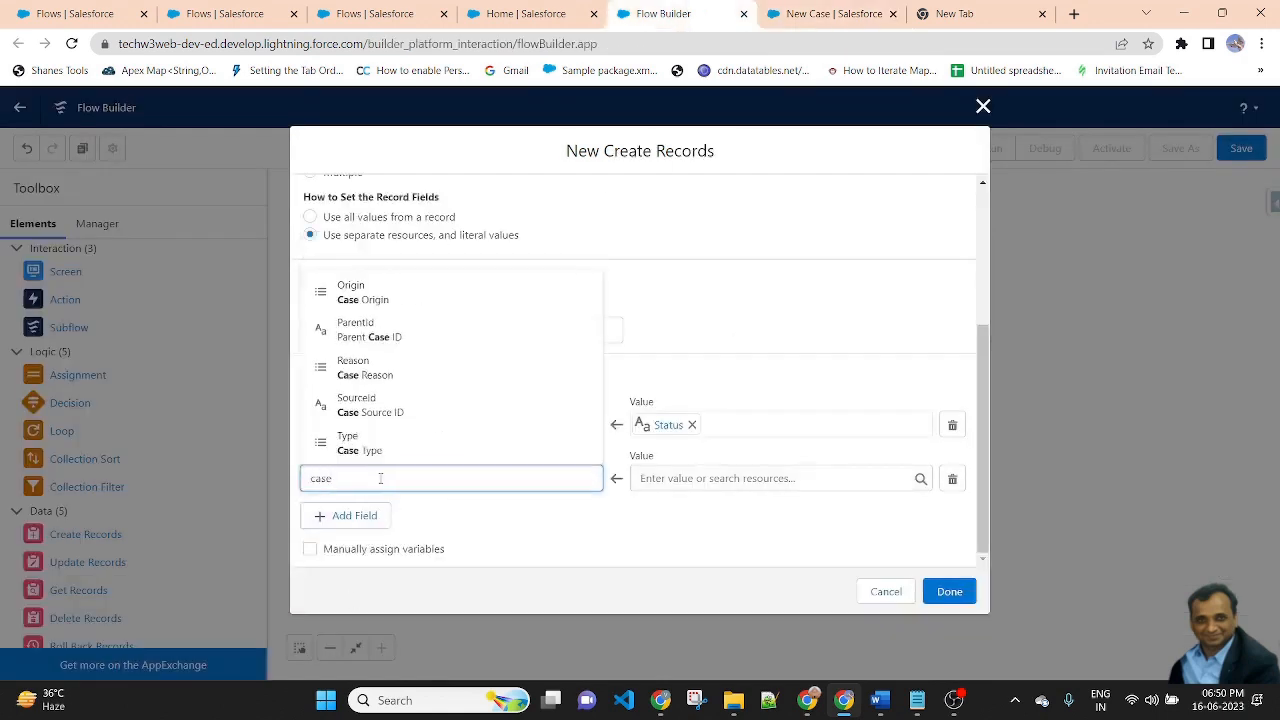
{"action": "left_click", "coordinate": [422, 291]}
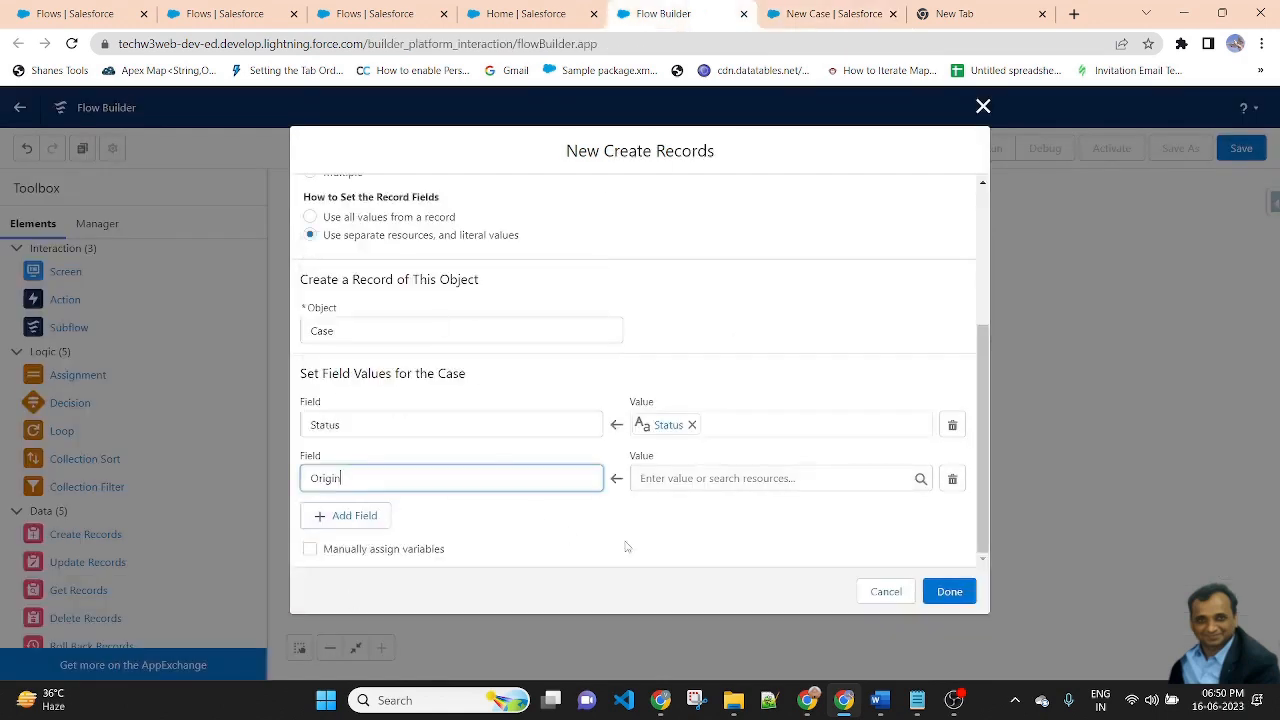
{"action": "left_click", "coordinate": [745, 479]}
{"action": "type", "text": "case"}
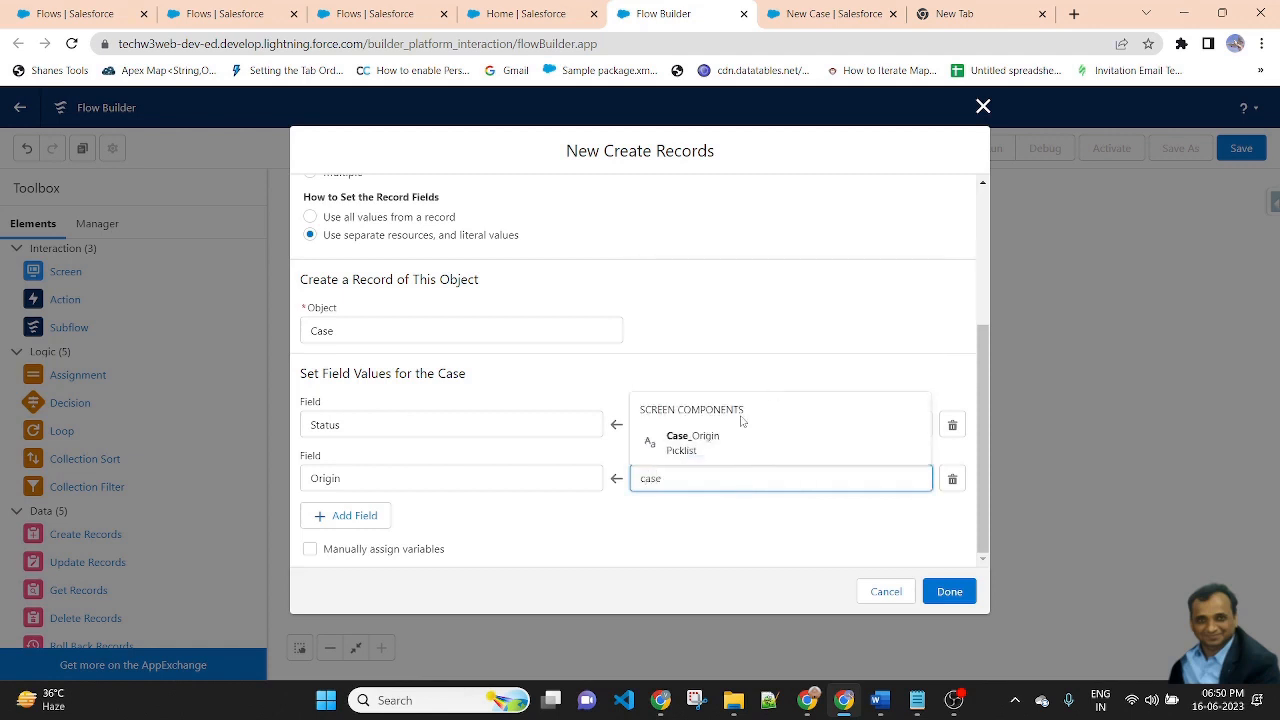
{"action": "left_click", "coordinate": [717, 443]}
Add a third field assignment that maps the Case's AccountId field to the recordId variable
{"action": "left_click", "coordinate": [362, 517]}
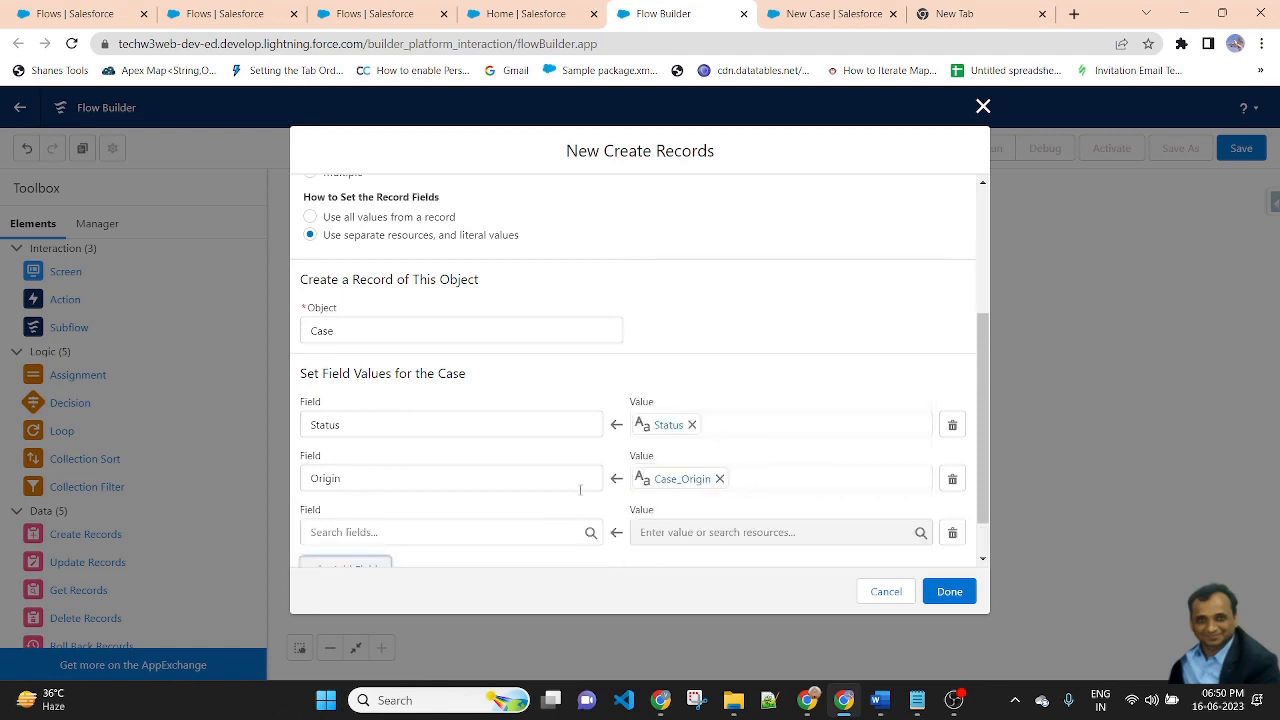
{"action": "scroll", "coordinate": [580, 489], "scroll_direction": "down", "scroll_amount": 1}
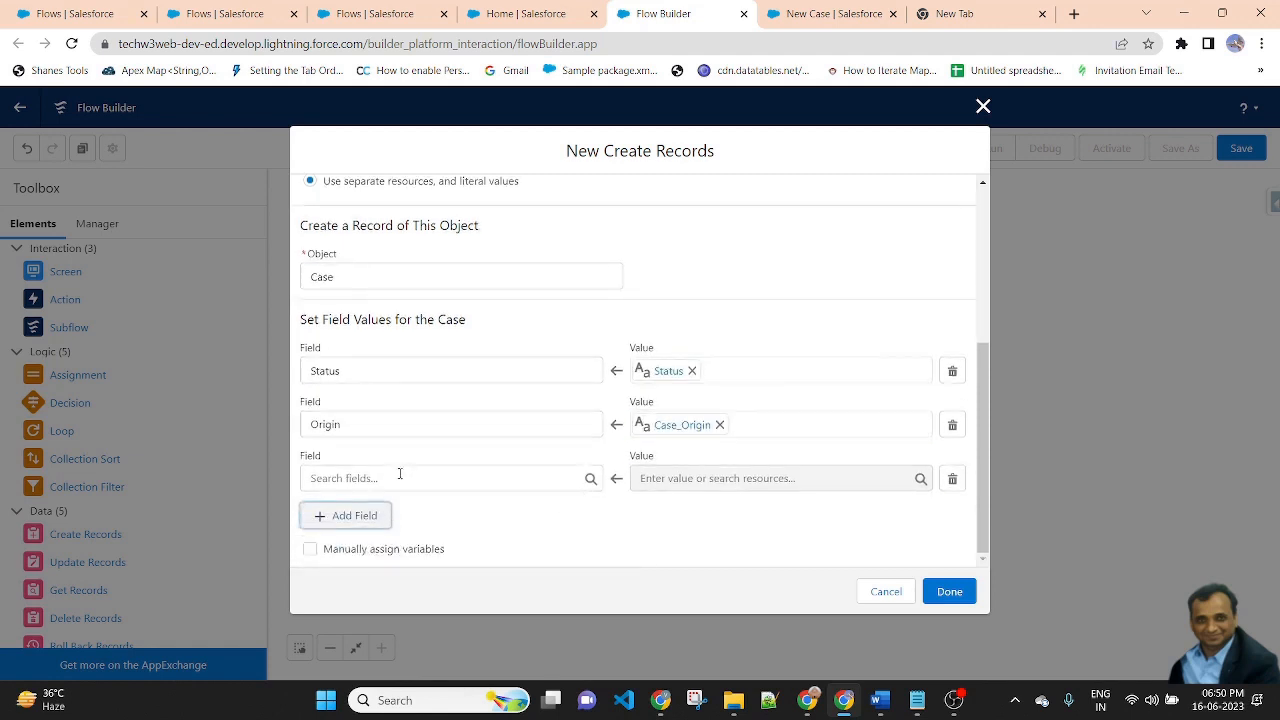
{"action": "left_click", "coordinate": [400, 475]}
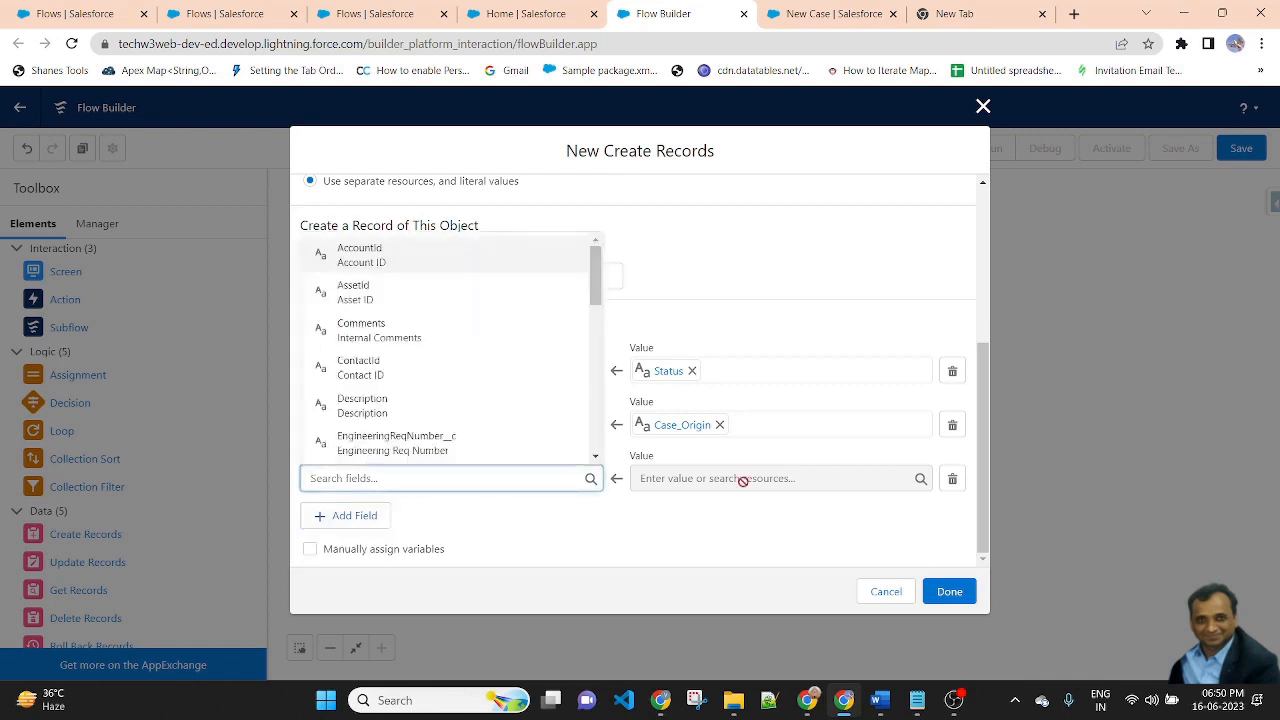
{"action": "type", "text": "acc"}
{"action": "left_click", "coordinate": [391, 443]}
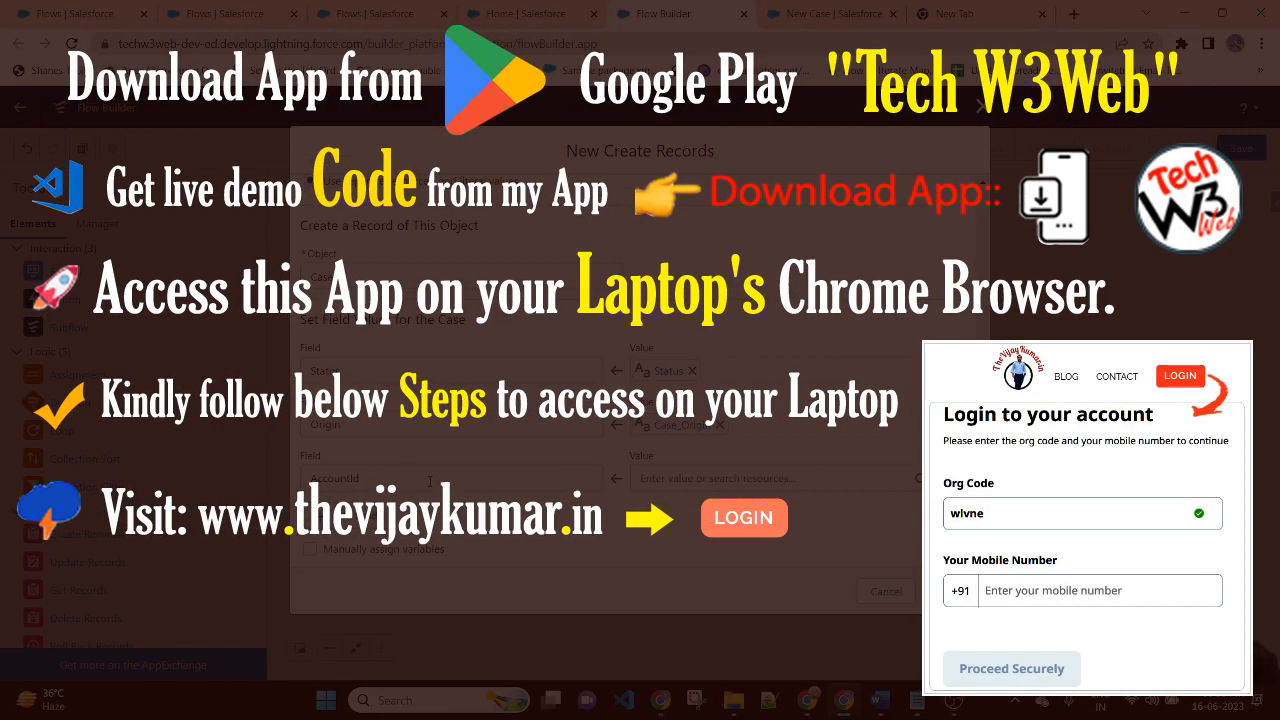
{"action": "left_click", "coordinate": [706, 478]}
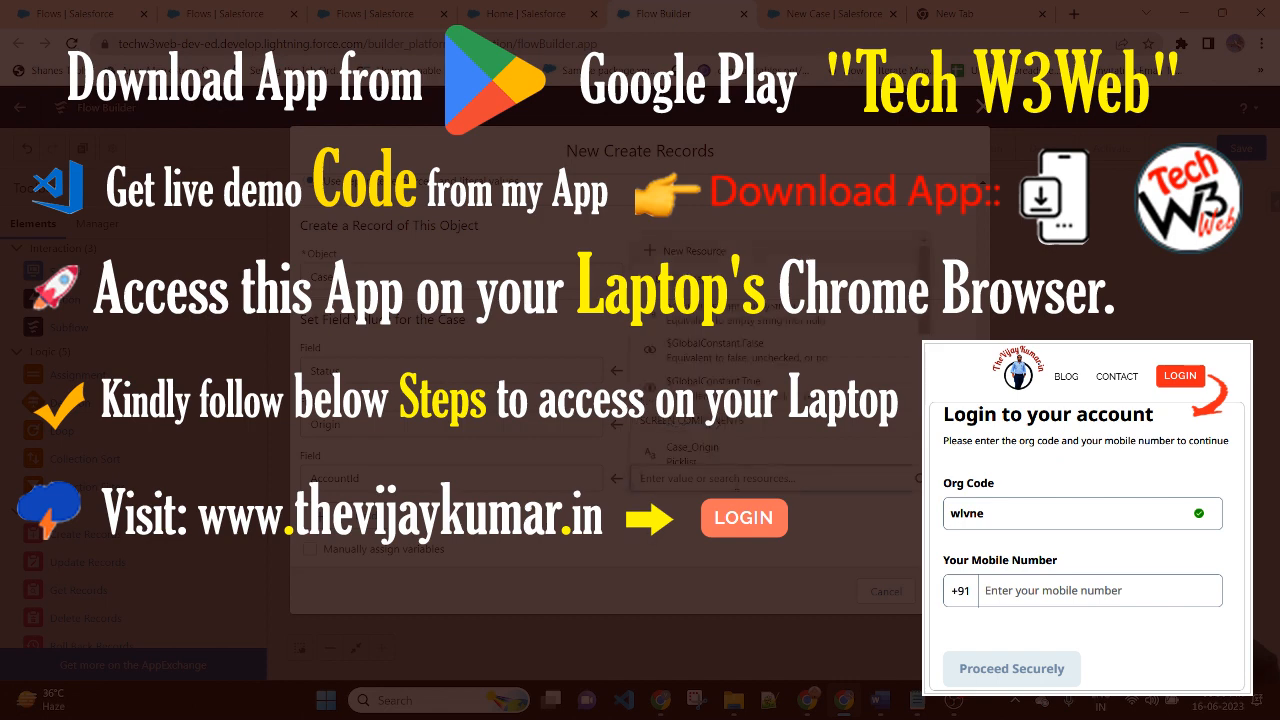
{"action": "left_click", "coordinate": [704, 450]}
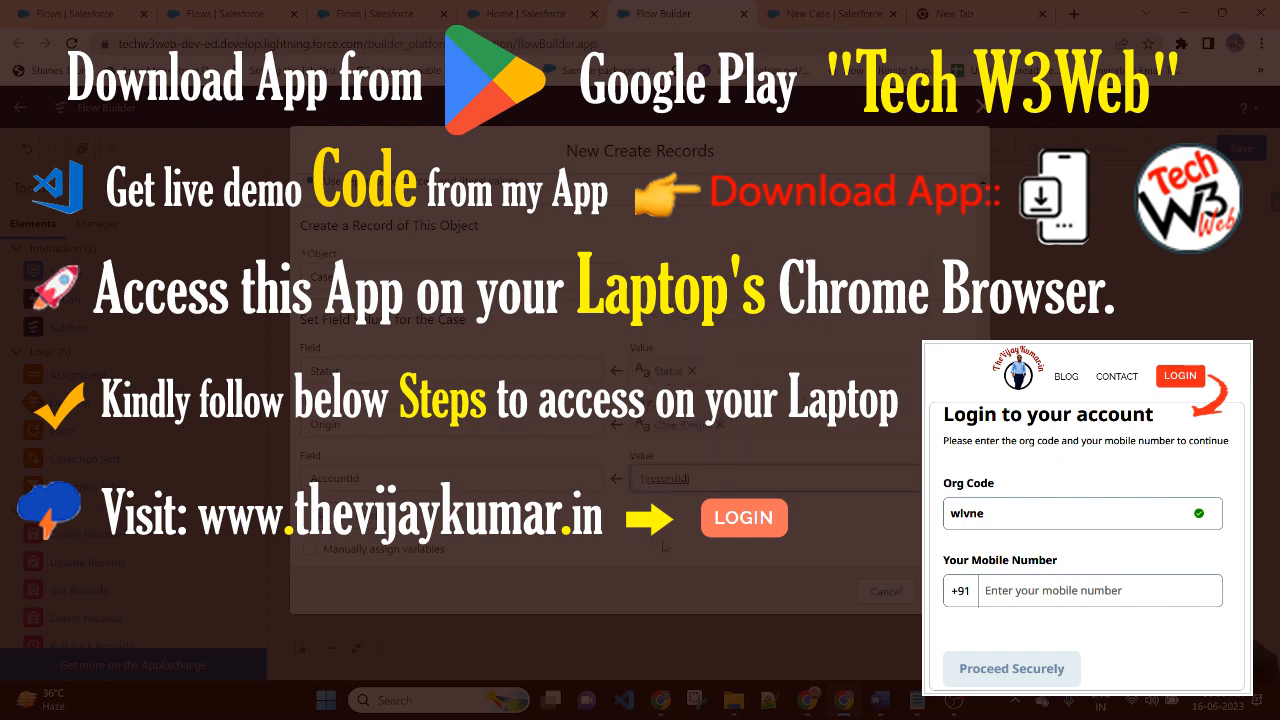
{"action": "left_click", "coordinate": [664, 546]}
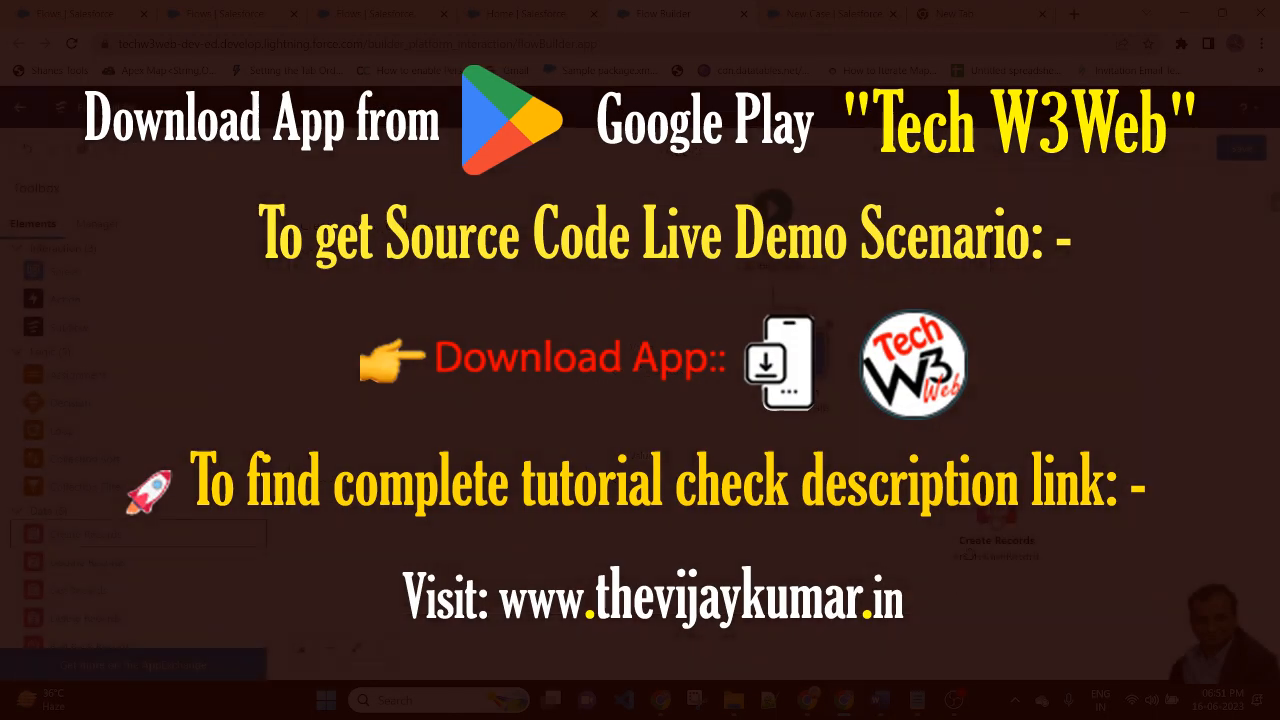
Move the Create Records element closer to the CaseDetails screen on the canvas and start saving the flow
{"action": "left_click_drag", "start_coordinate": [997, 502], "coordinate": [884, 469]}
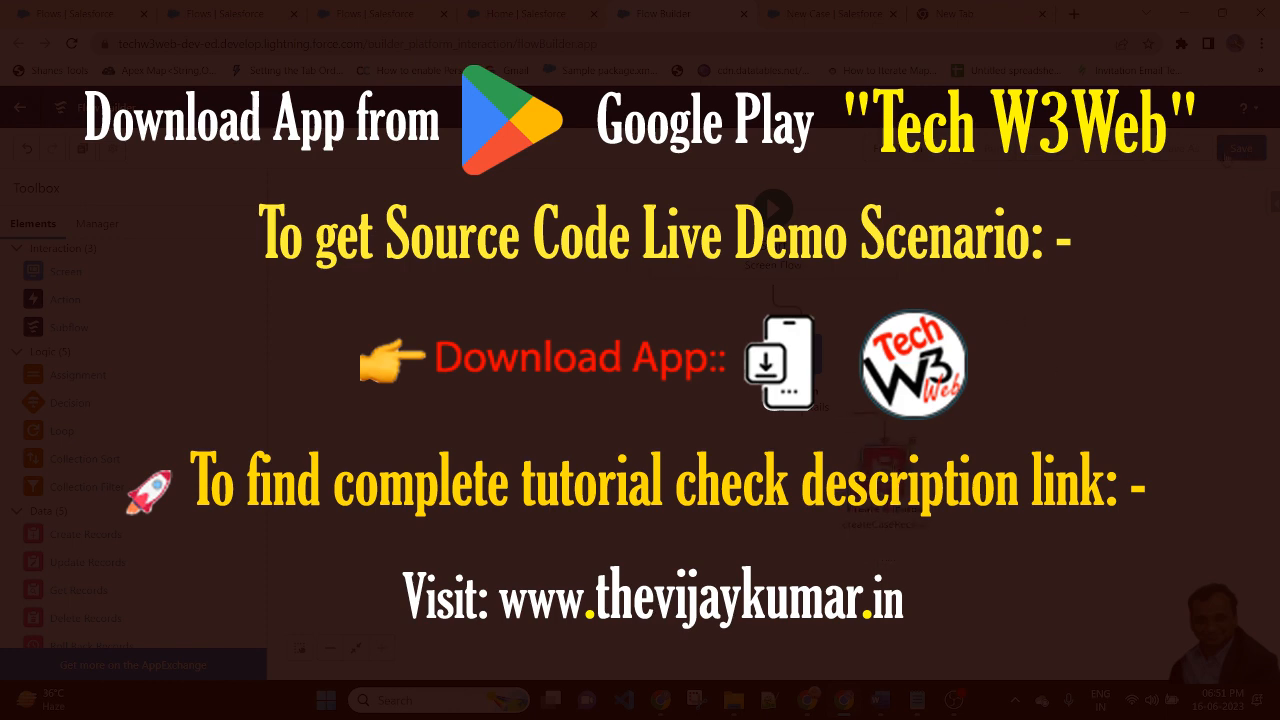
{"action": "left_click", "coordinate": [1241, 149]}
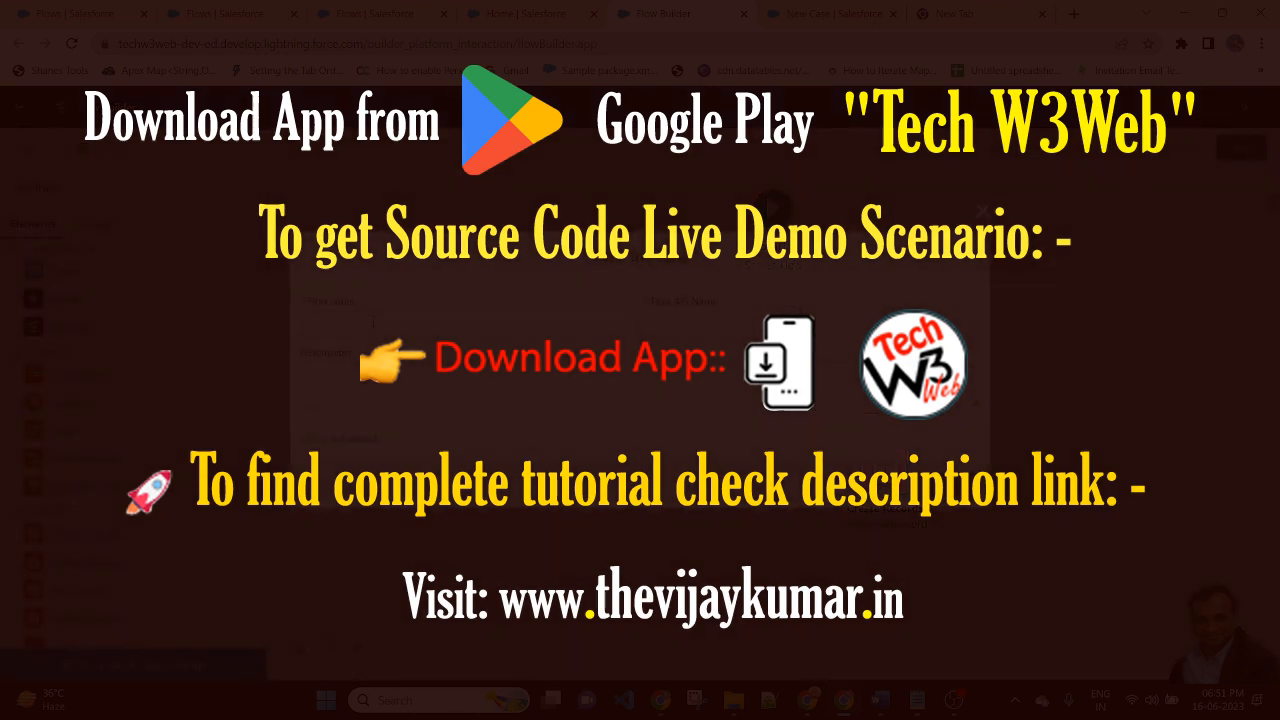